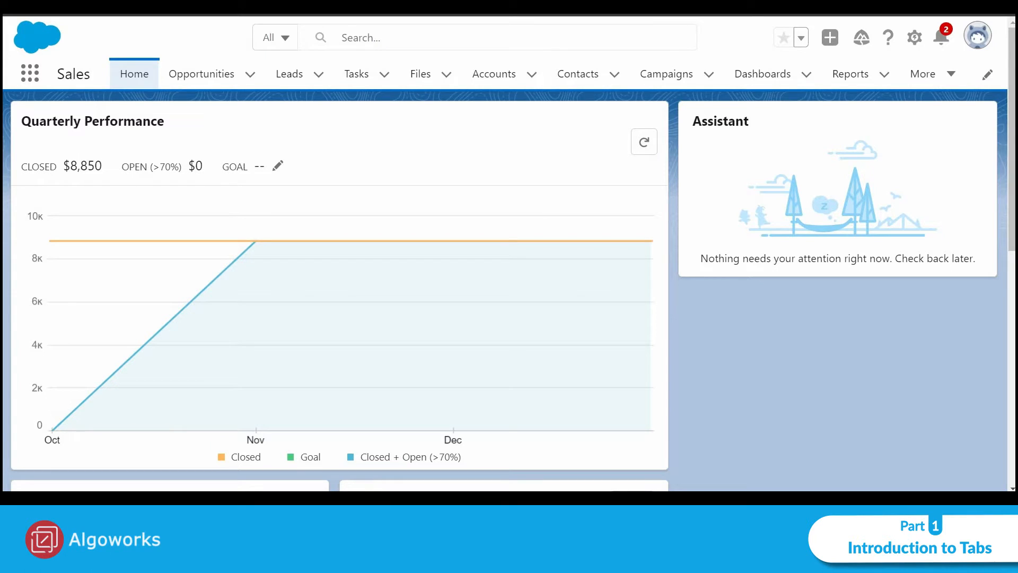
Open the Object Manager in Setup and start creating a new custom object
left_click(914, 37)
left_click(845, 82)
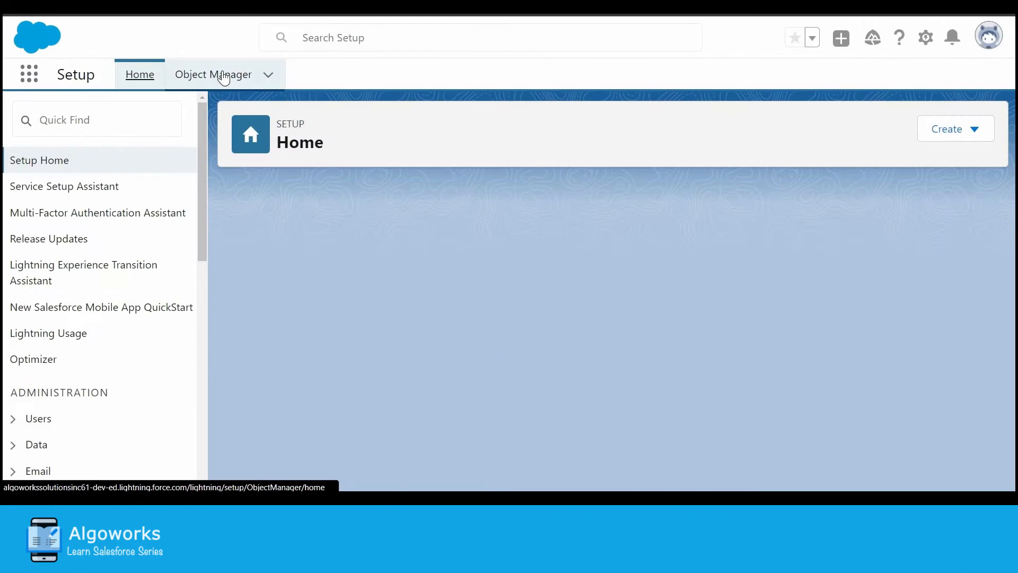
left_click(223, 77)
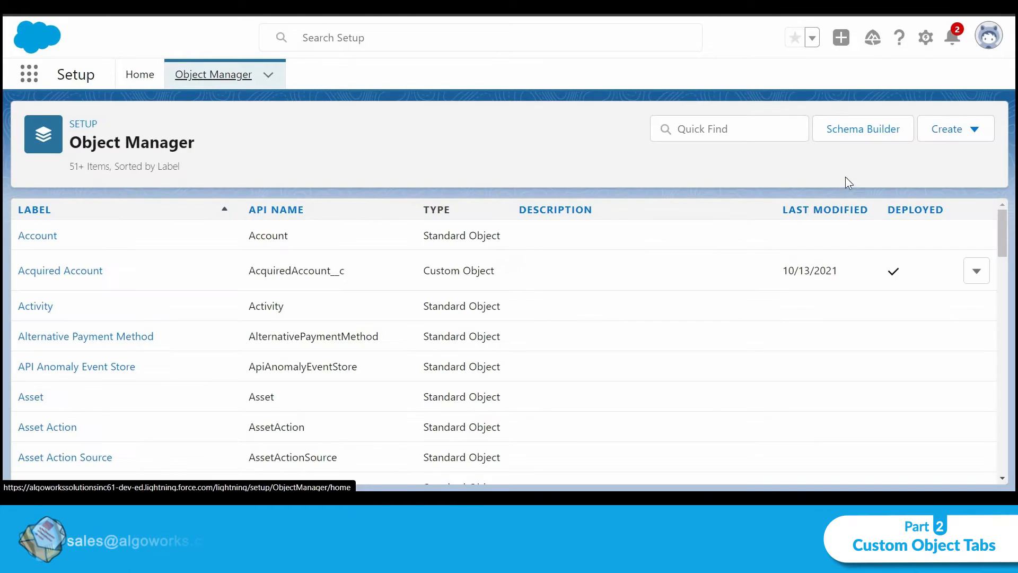
left_click(958, 134)
left_click(946, 177)
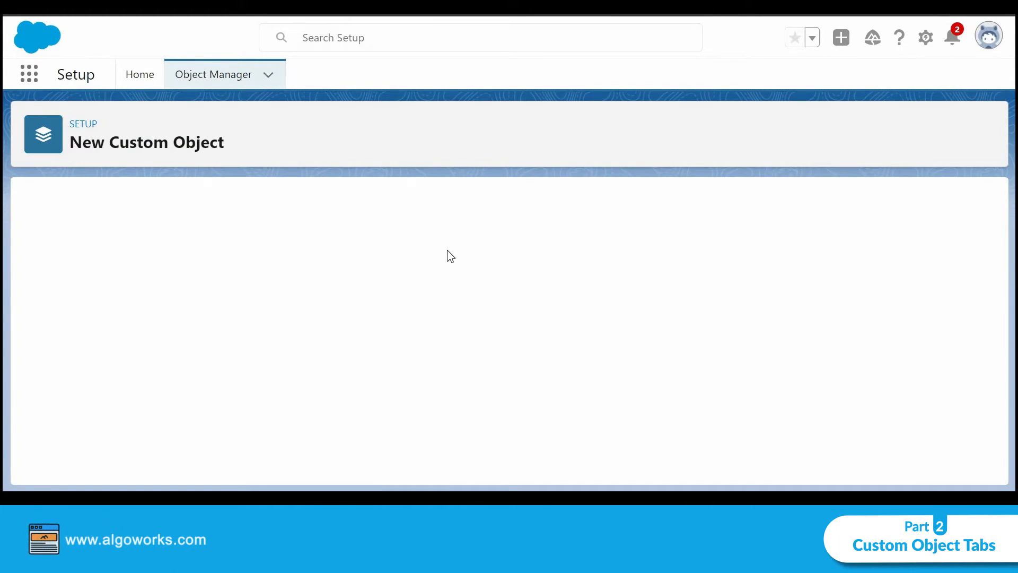
Set the new custom object's label to Assist and its plural label to Assists
left_click(337, 342)
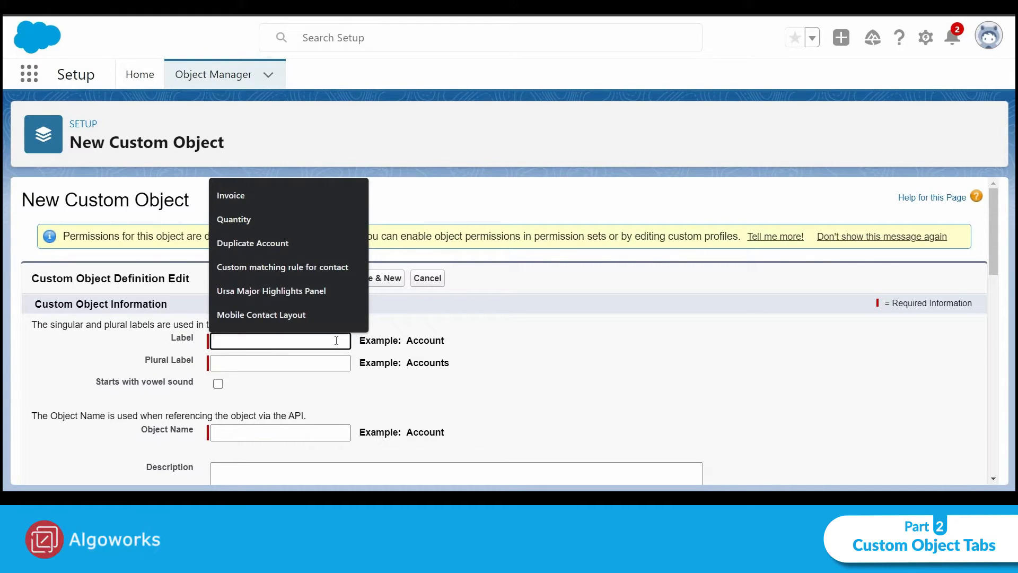
type("Assist")
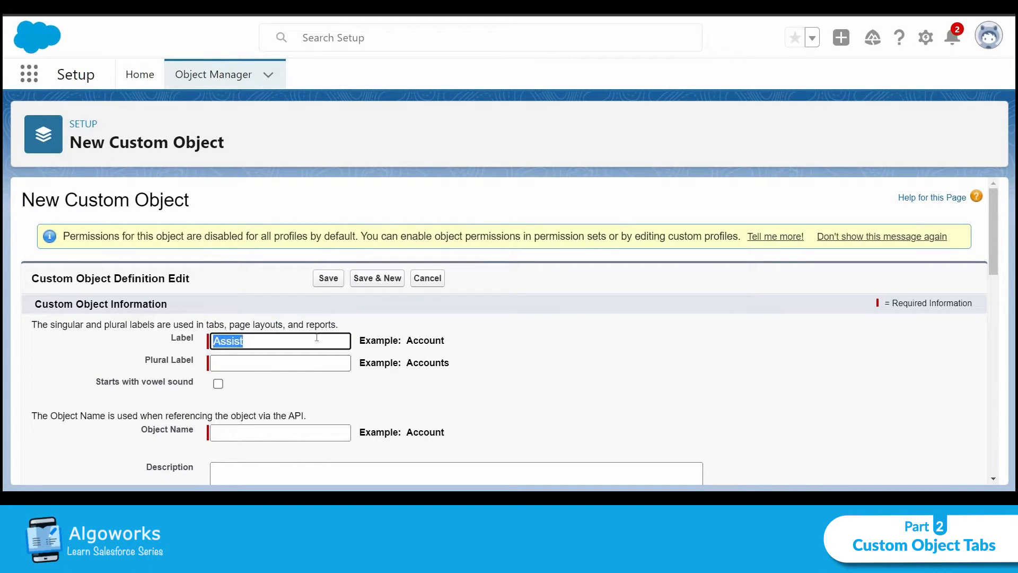
left_click(312, 366)
type("Assist")
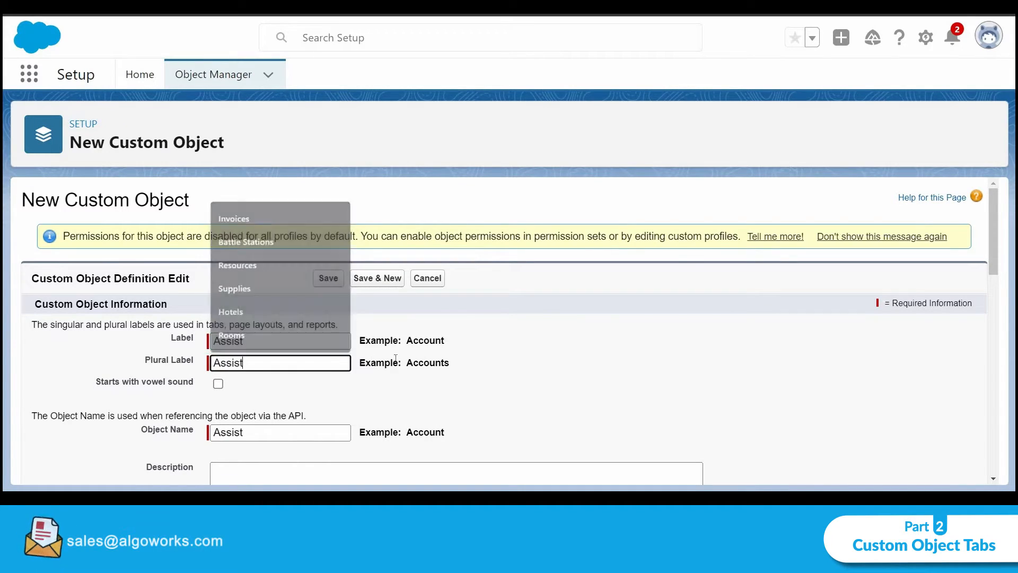
type("s")
Enable launching the New Custom Tab Wizard after saving, and save the Assist custom object
scroll(517, 356, "down", 7)
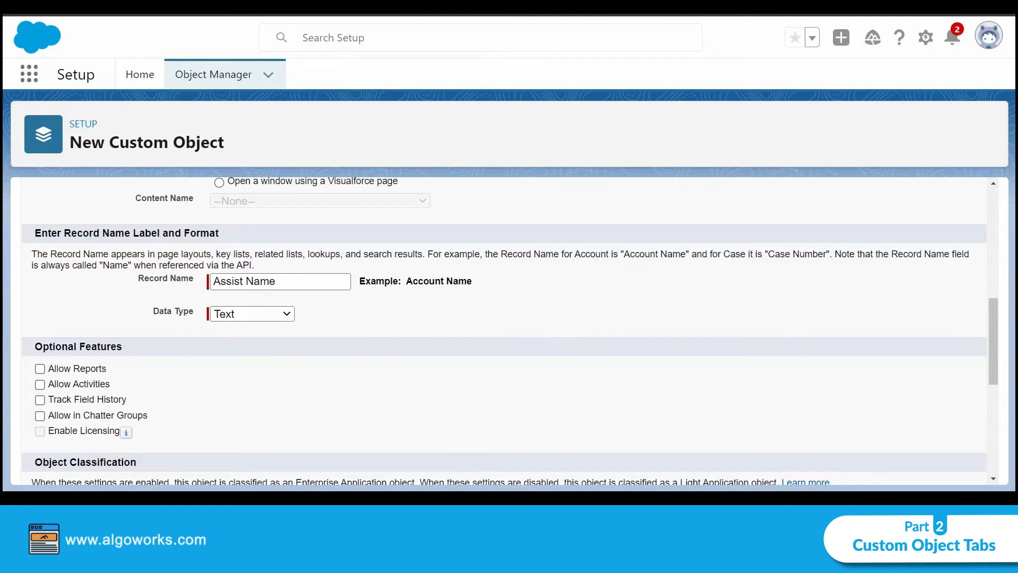
scroll(332, 200, "down", 3)
scroll(332, 196, "up", 4)
scroll(332, 196, "up", 3)
scroll(333, 196, "down", 3)
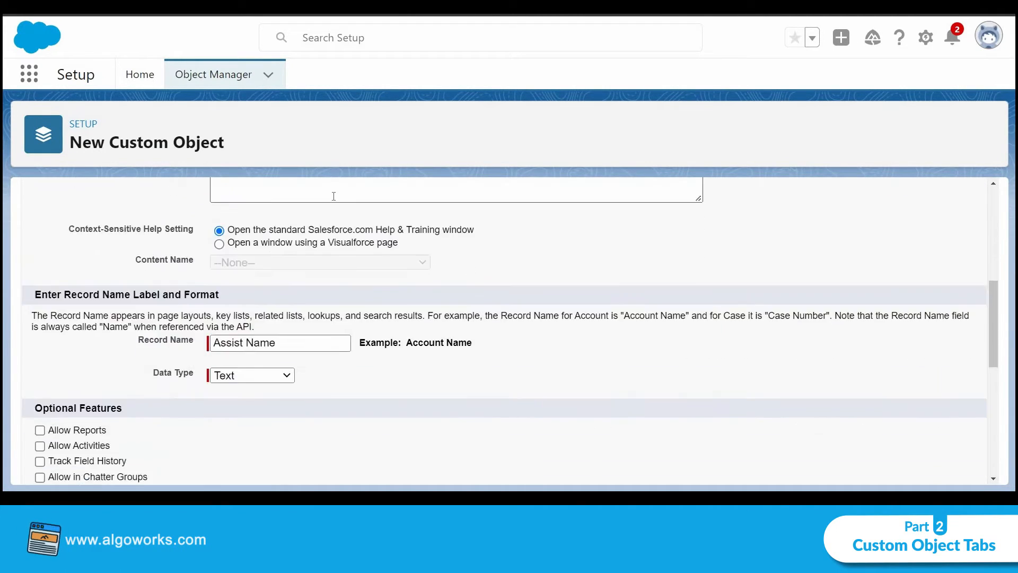
scroll(62, 275, "down", 3)
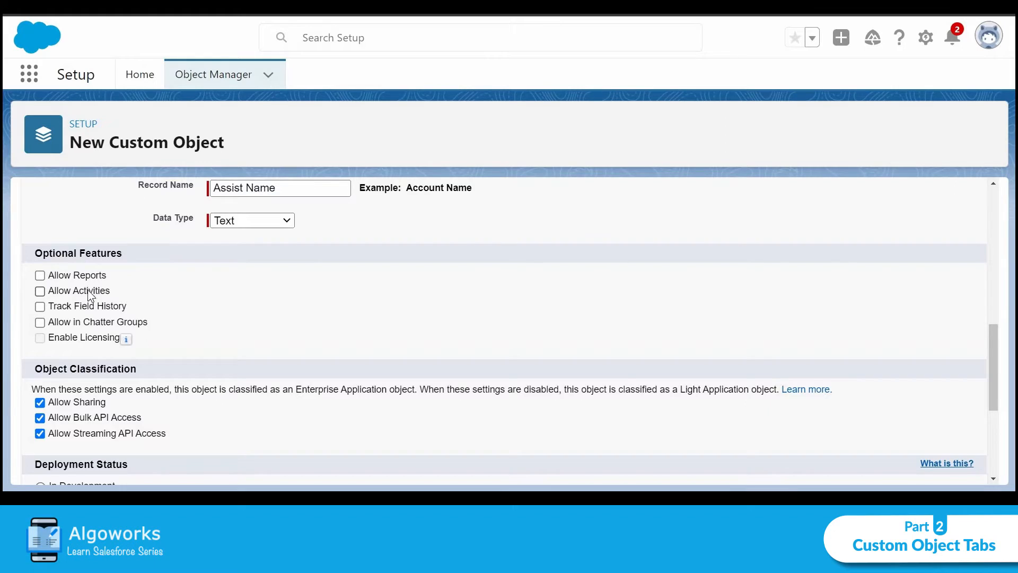
scroll(87, 290, "down", 3)
scroll(104, 281, "down", 2)
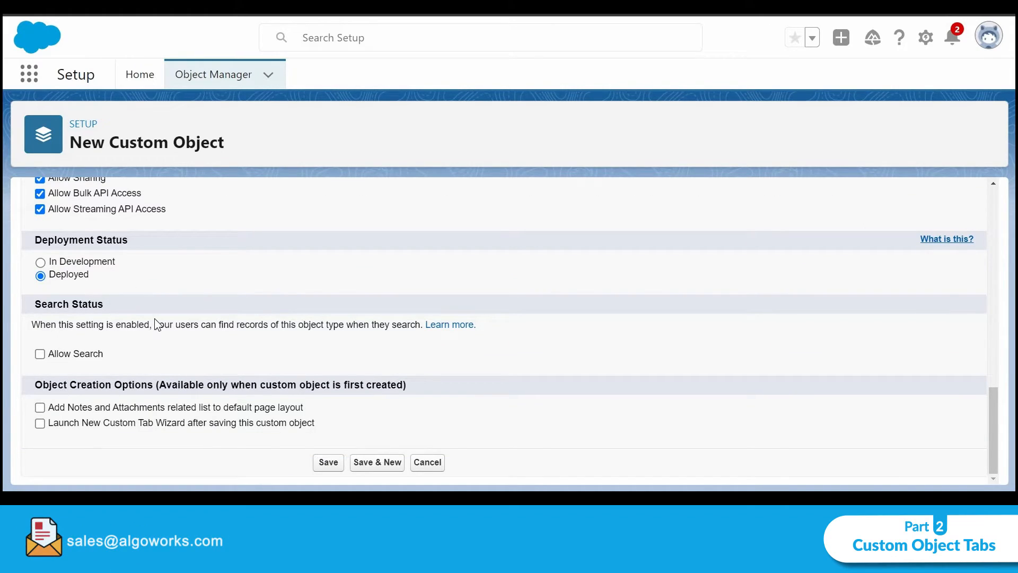
left_click(40, 422)
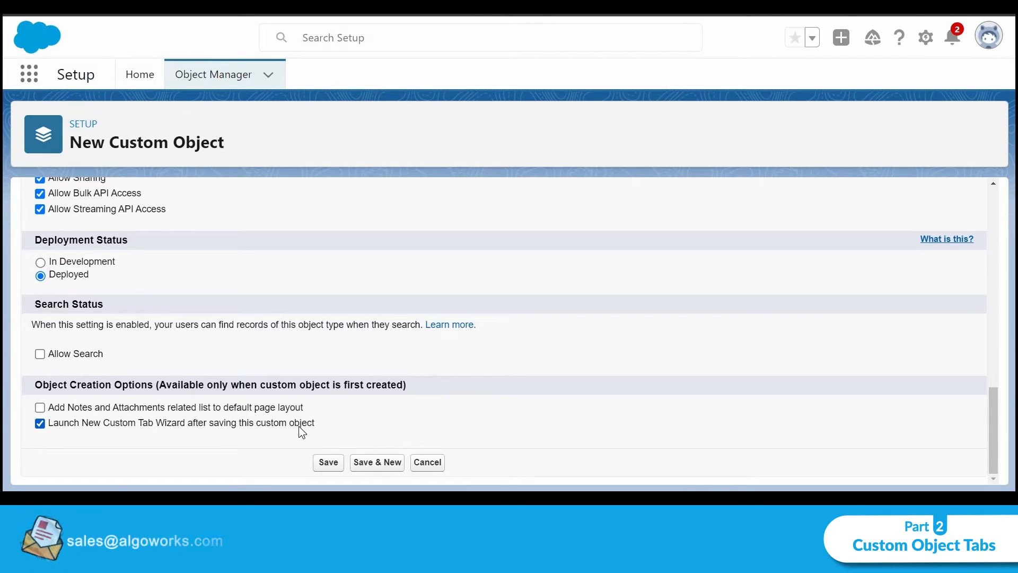
left_click(327, 465)
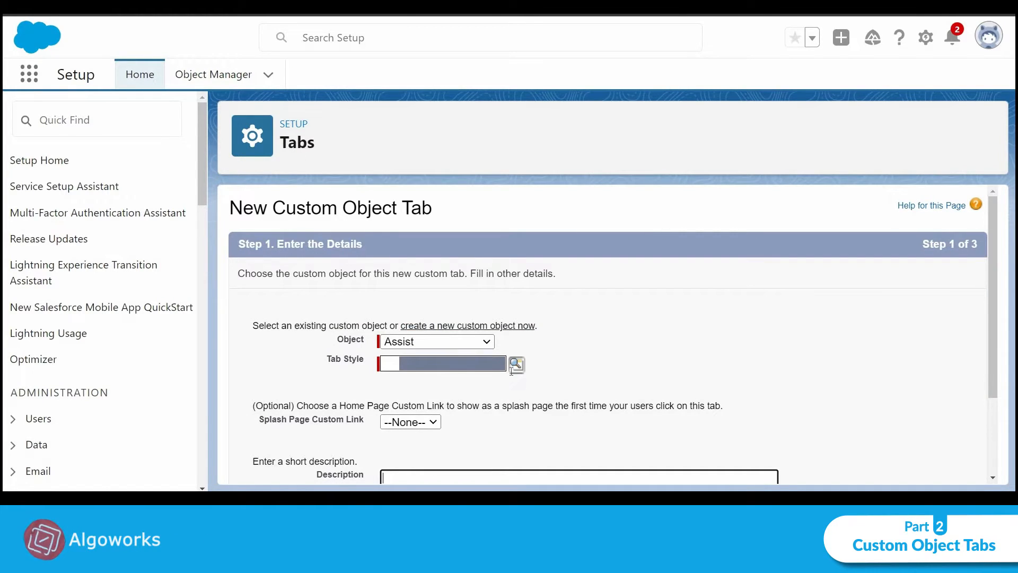
Choose the Flag tab style for the Assist object tab and continue to the profile settings
scroll(511, 371, "down", 3)
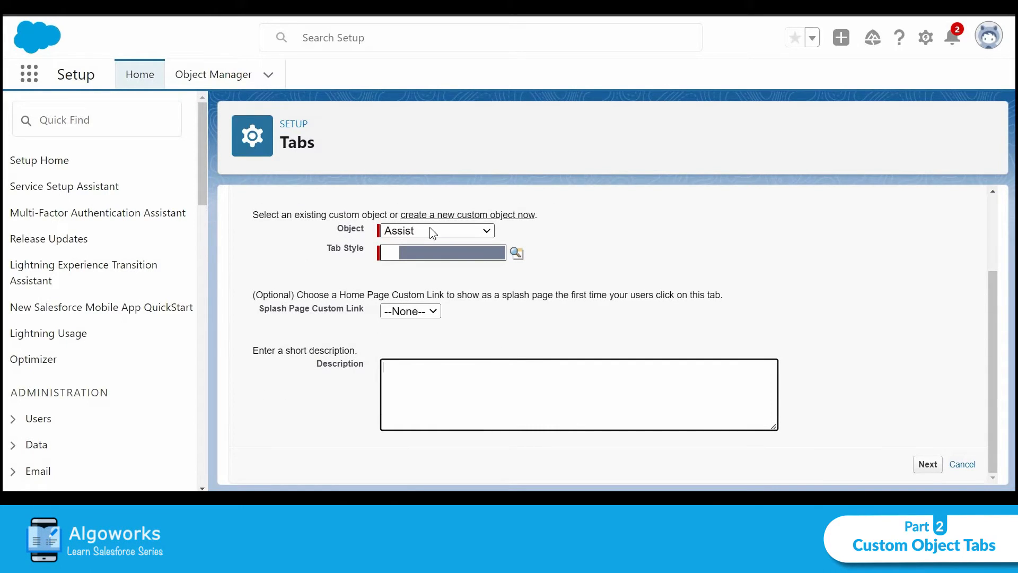
left_click(517, 253)
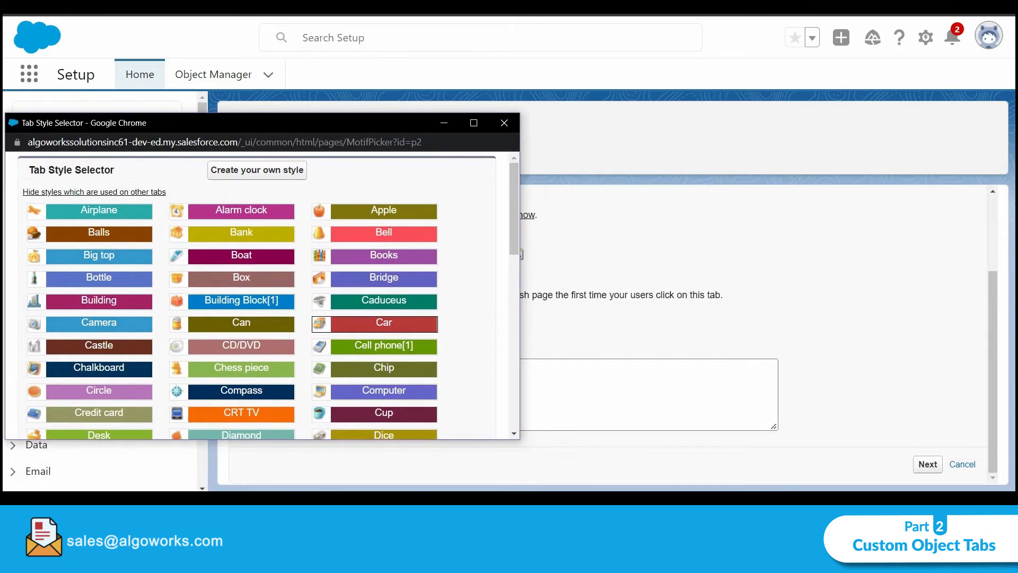
scroll(358, 325, "down", 2)
scroll(358, 324, "down", 3)
scroll(358, 324, "up", 3)
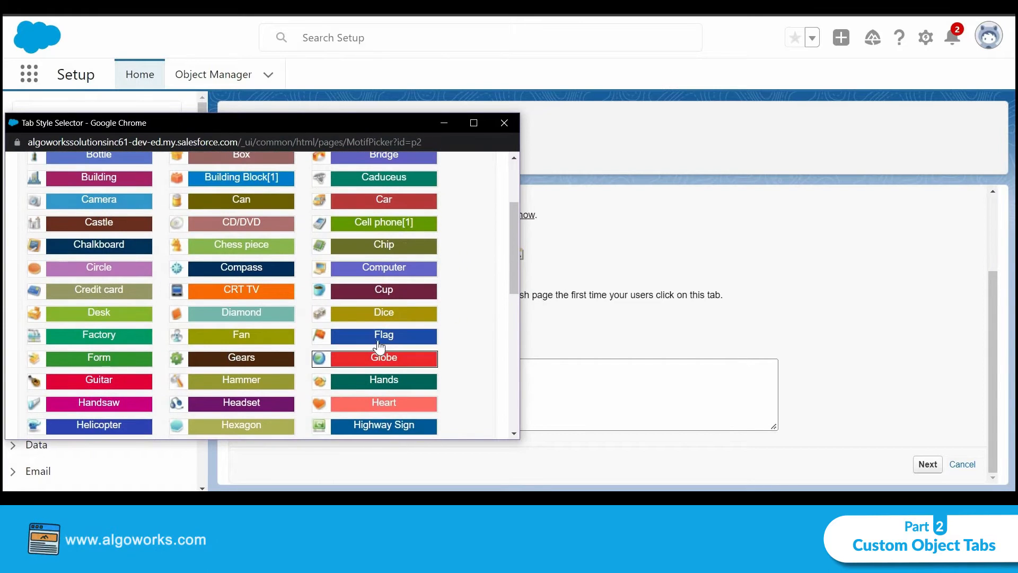
left_click(361, 336)
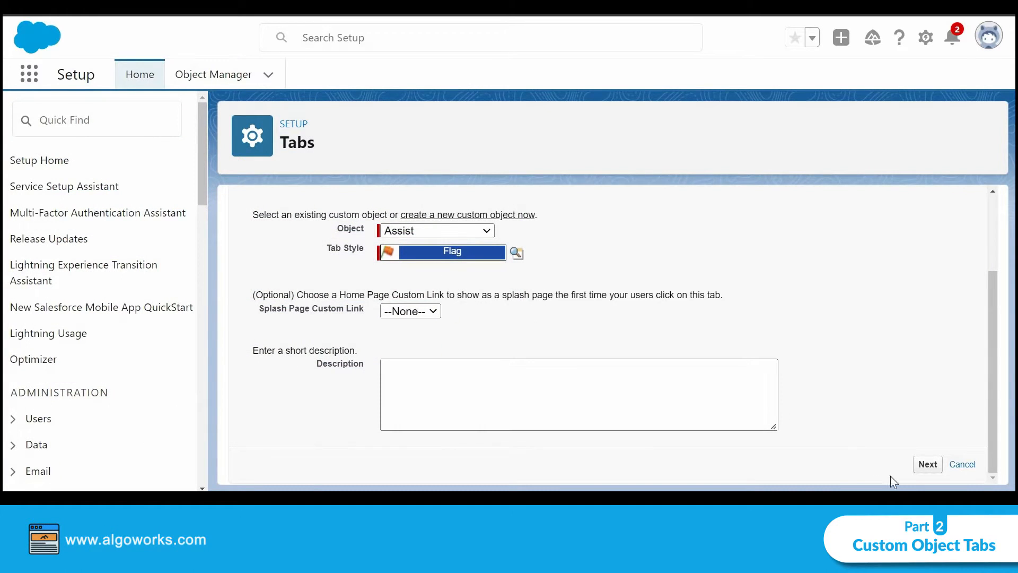
left_click(927, 465)
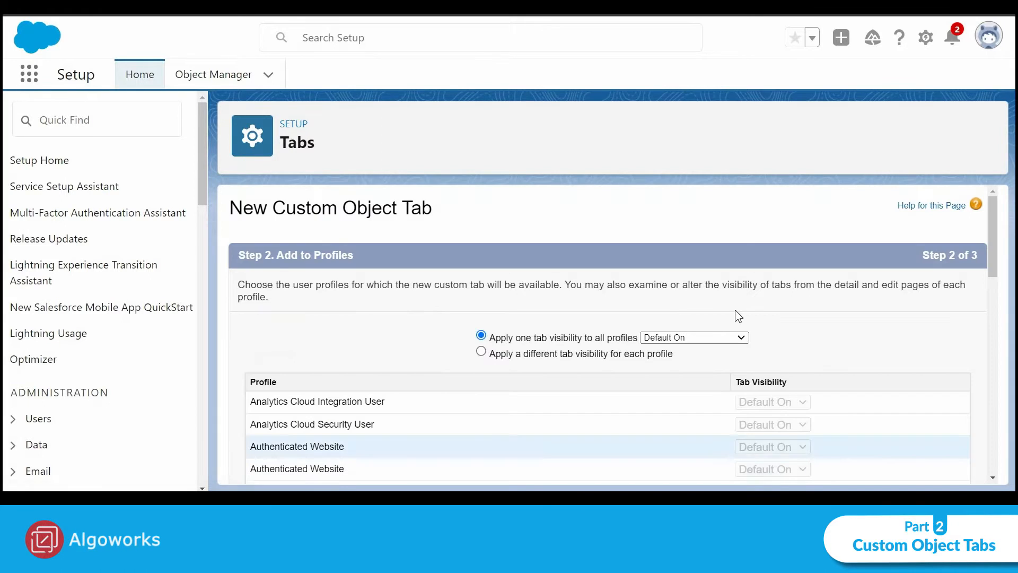
Accept Default On visibility for all profiles and the preselected apps, and save the Assist custom tab
scroll(736, 313, "down", 15)
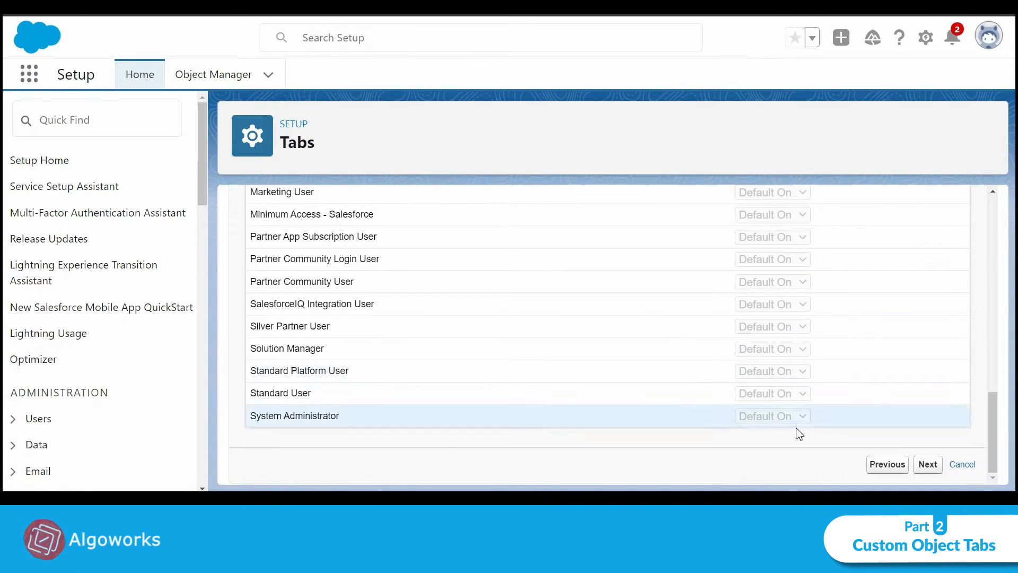
left_click(928, 465)
scroll(843, 361, "down", 10)
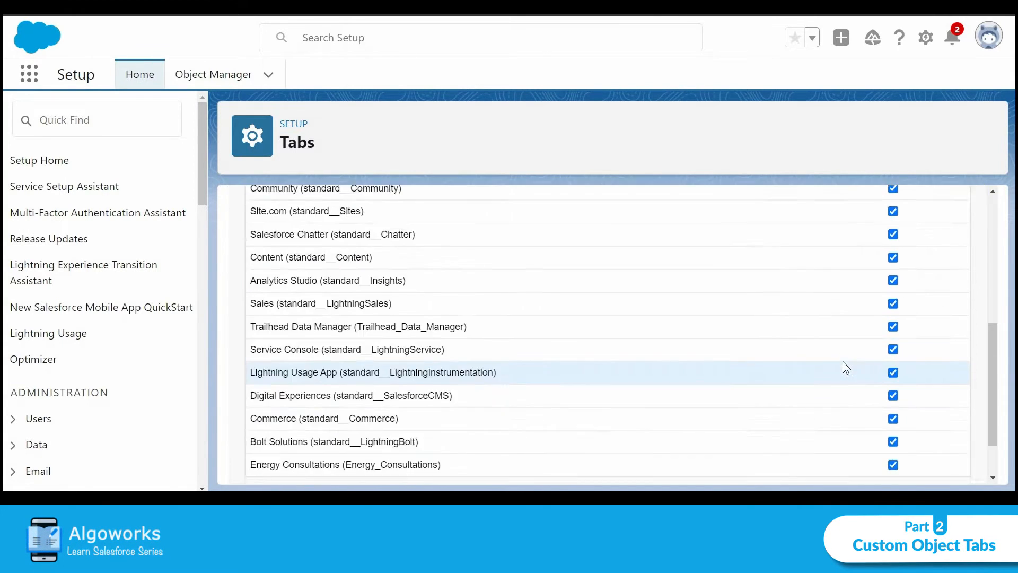
scroll(609, 364, "up", 2)
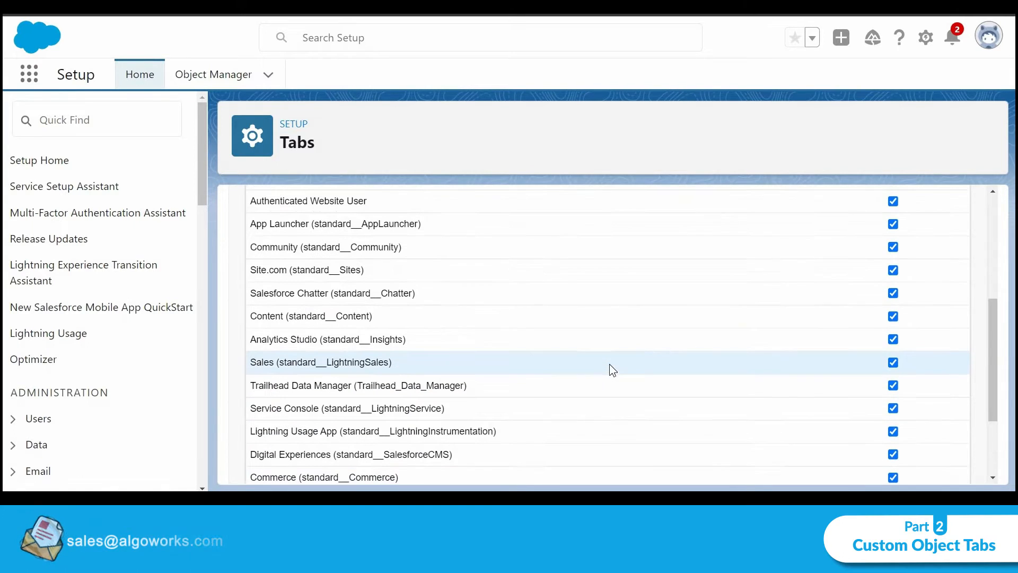
scroll(764, 368, "down", 3)
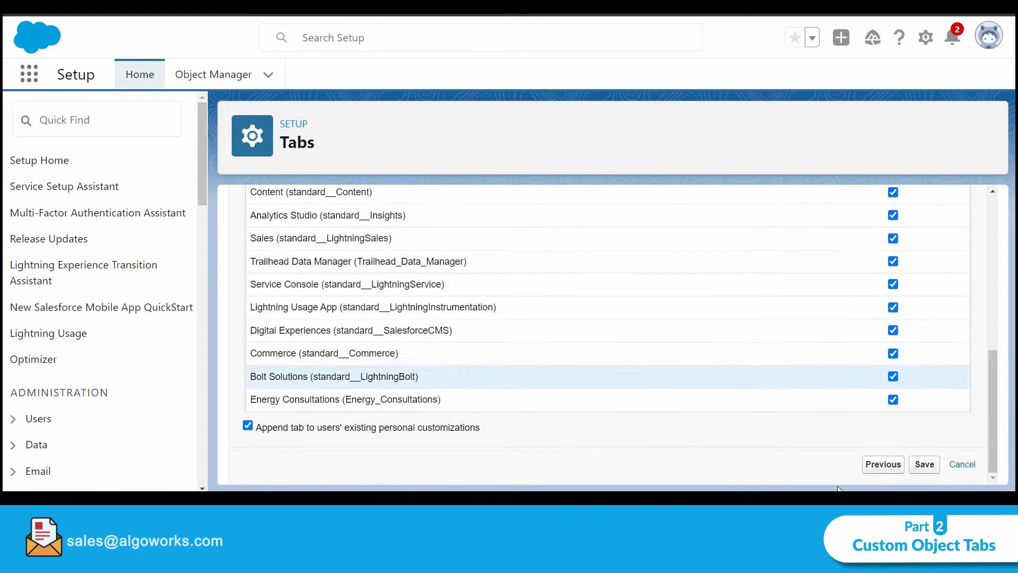
left_click(923, 464)
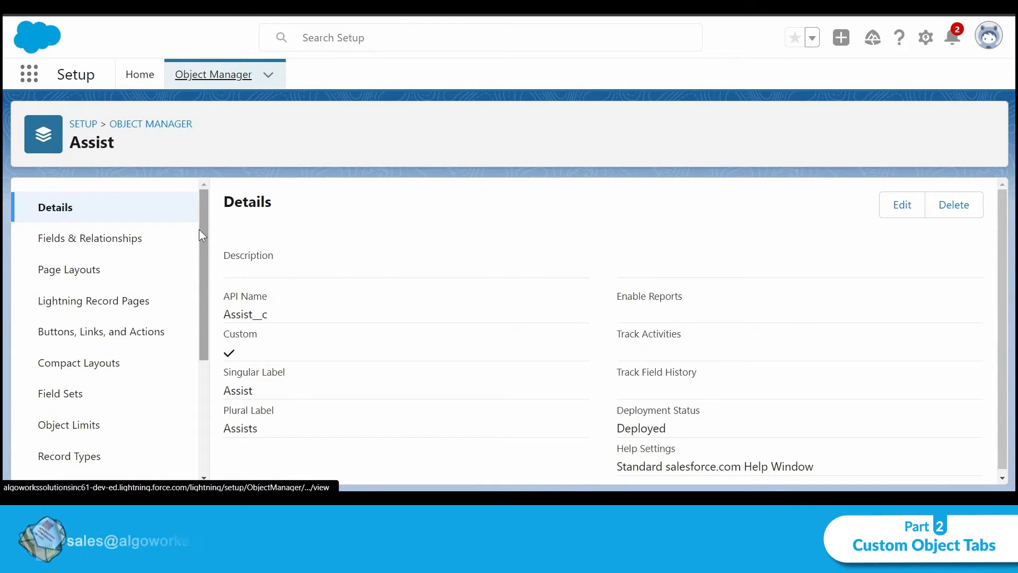
Search the App Launcher for "assist" and open the Assists item in a separate browser tab
left_click(29, 74)
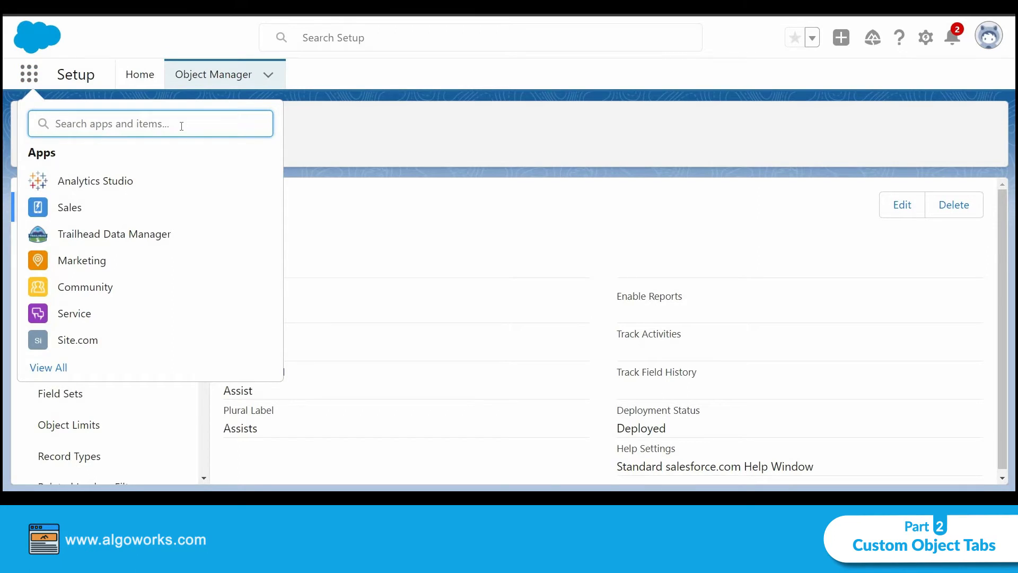
type("assist")
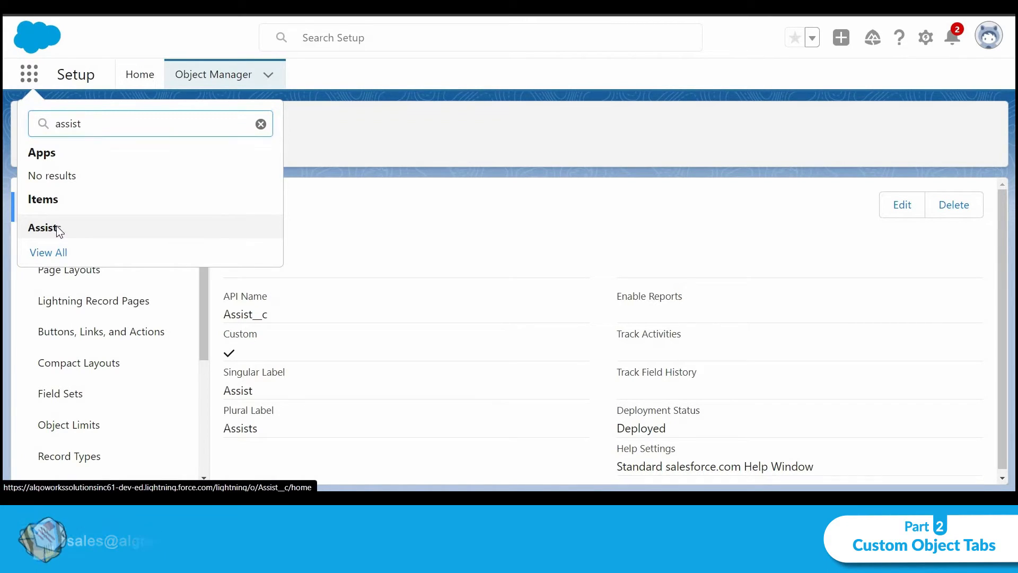
right_click(73, 225)
left_click(74, 234)
key("ctrl+Tab")
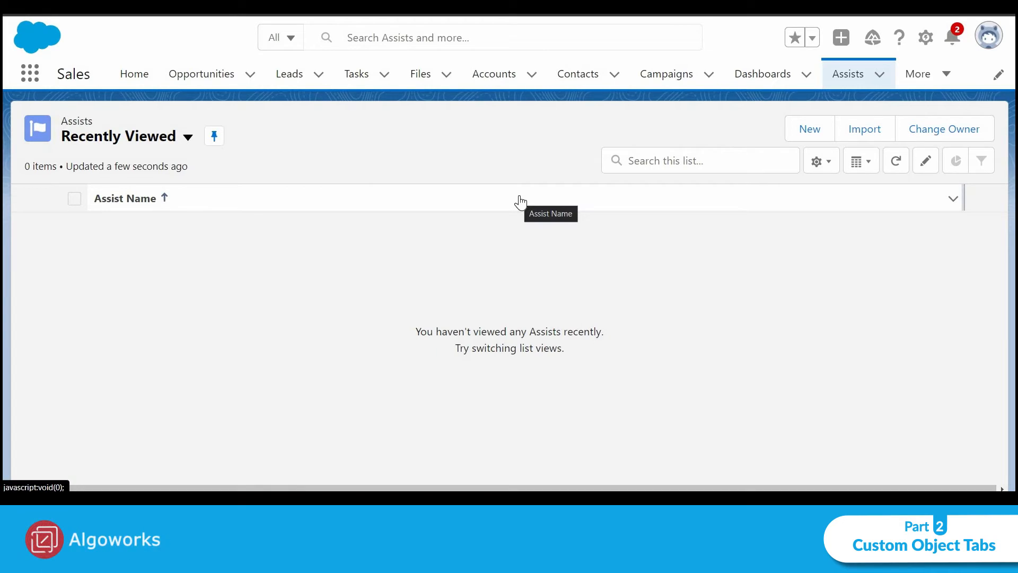
View the new record form for Assists and close it without saving
left_click(796, 122)
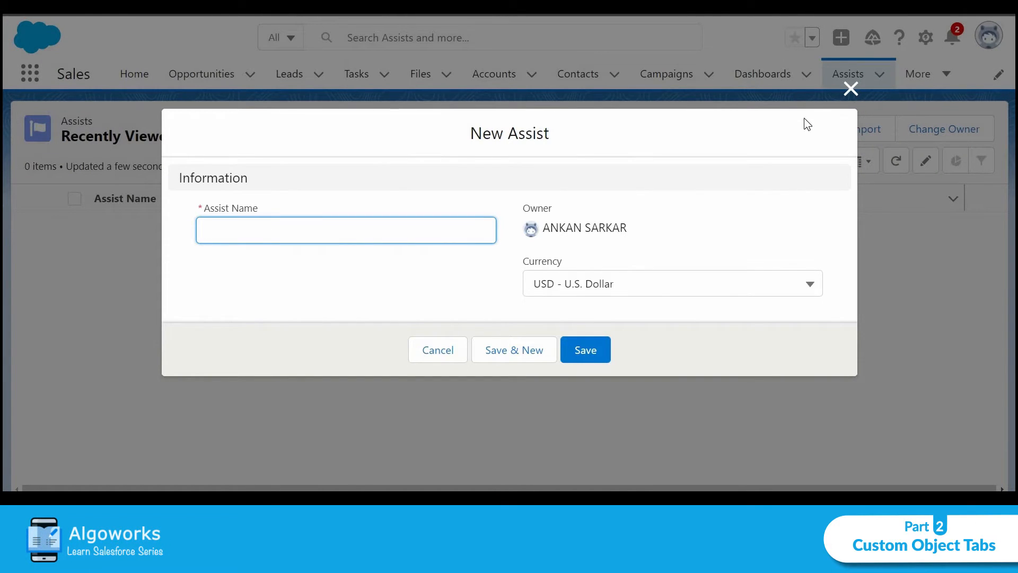
left_click(844, 90)
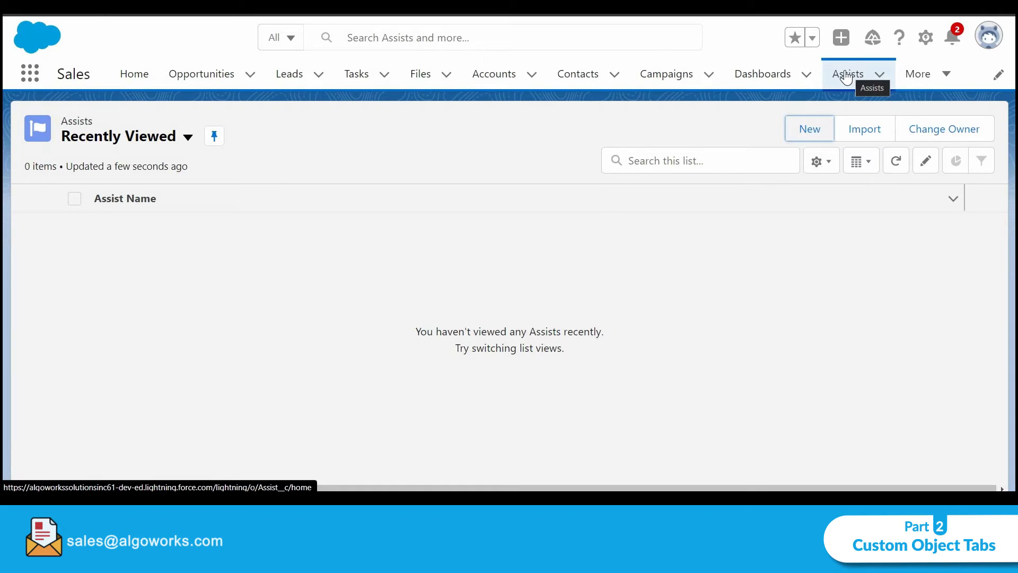
left_click(656, 233)
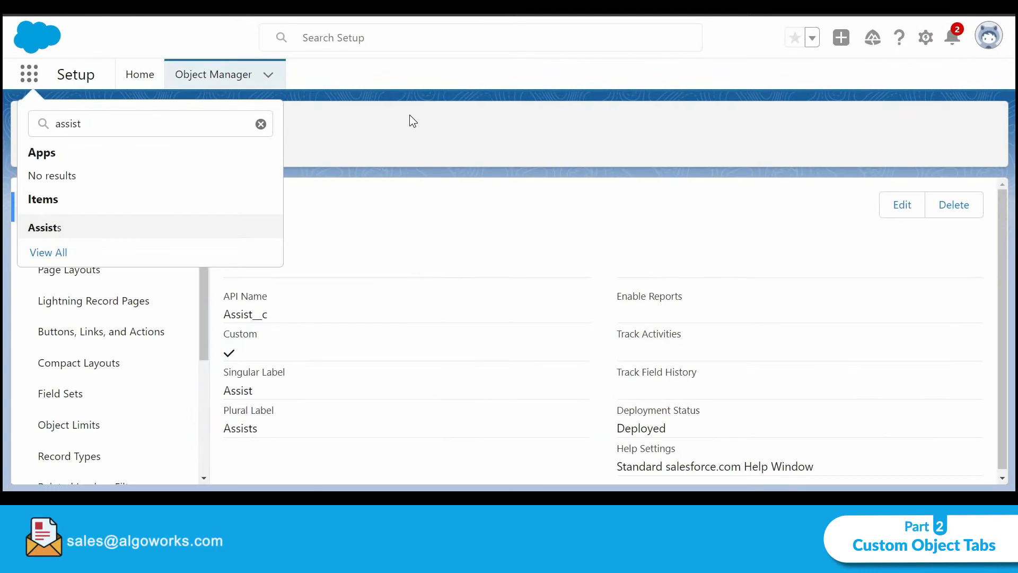
Return to the Object Manager in Setup and start creating another custom object
left_click(410, 121)
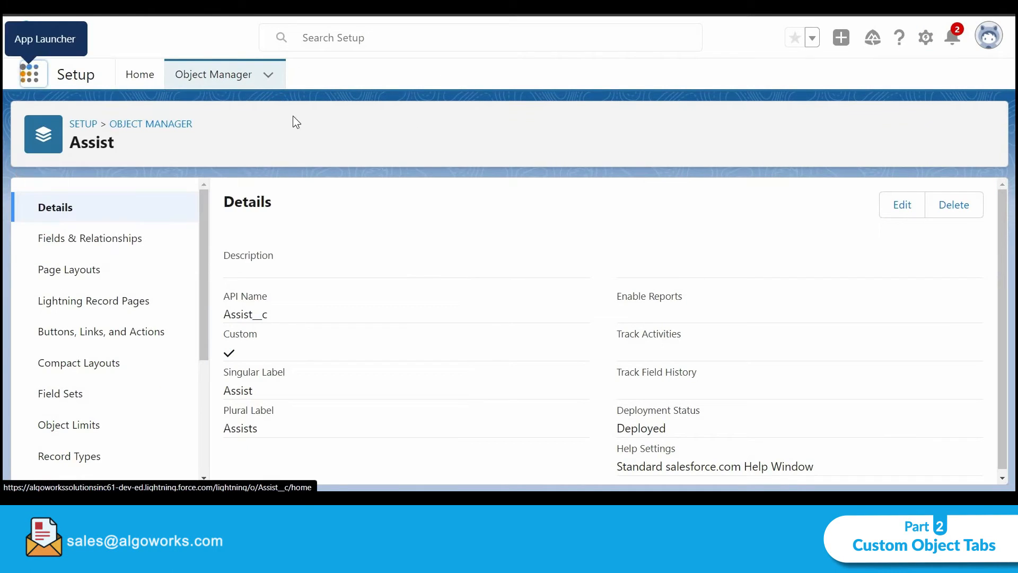
left_click(205, 73)
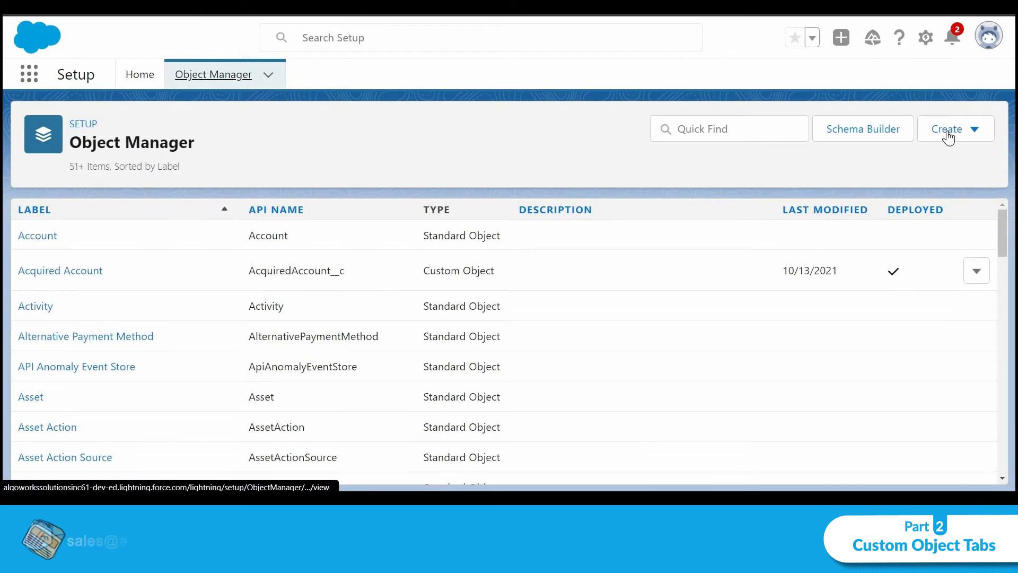
left_click(947, 130)
left_click(900, 170)
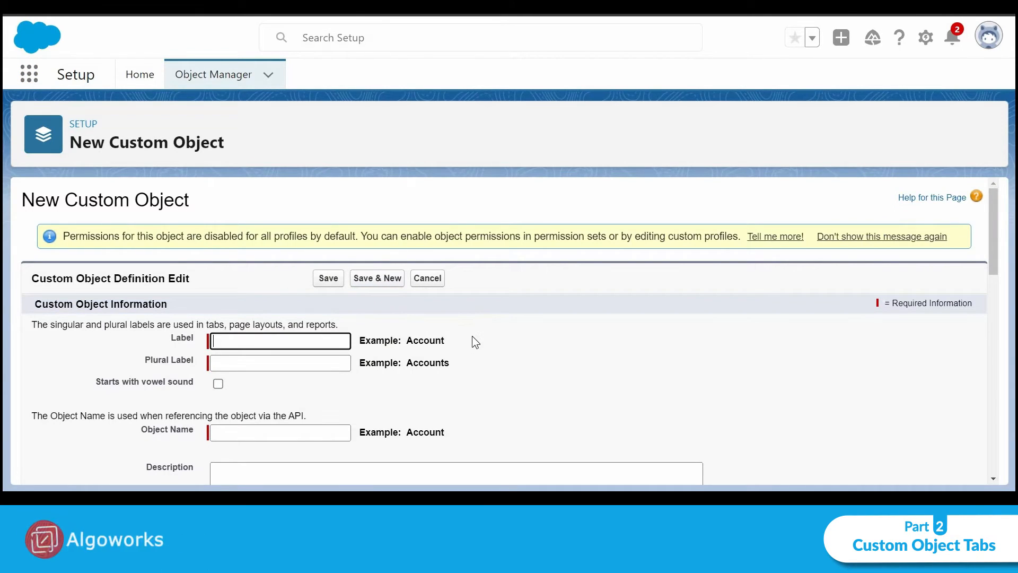
Set the new custom object's label to Performance and its plural label to Performances
type("Perfo")
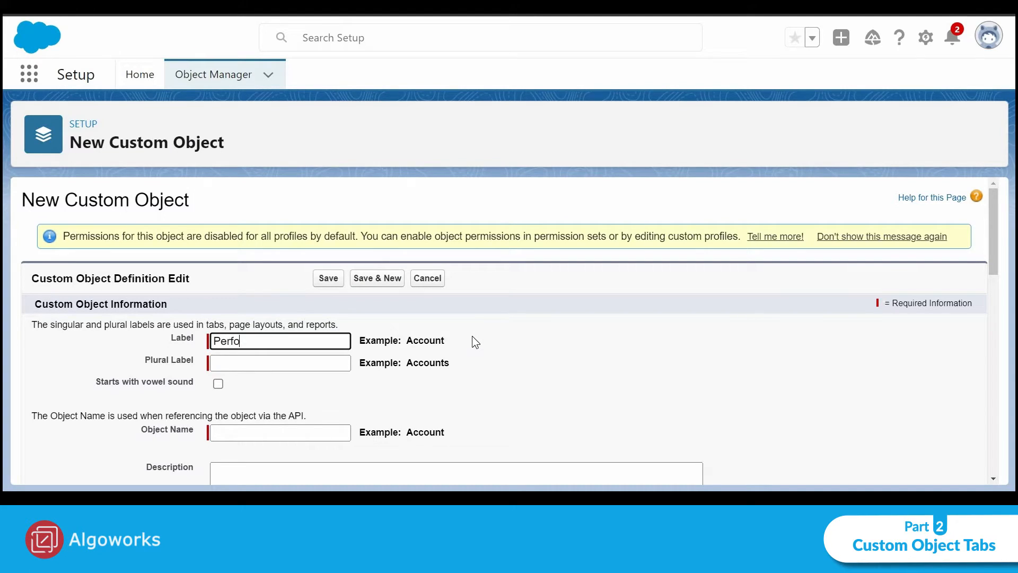
type("rmance")
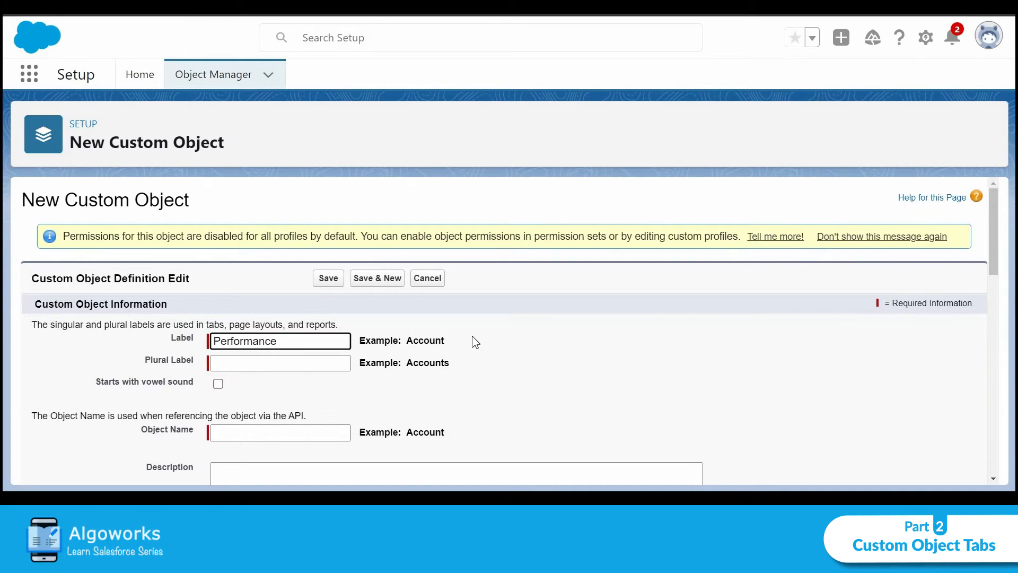
key("ctrl+a")
key("ctrl+c")
left_click(318, 368)
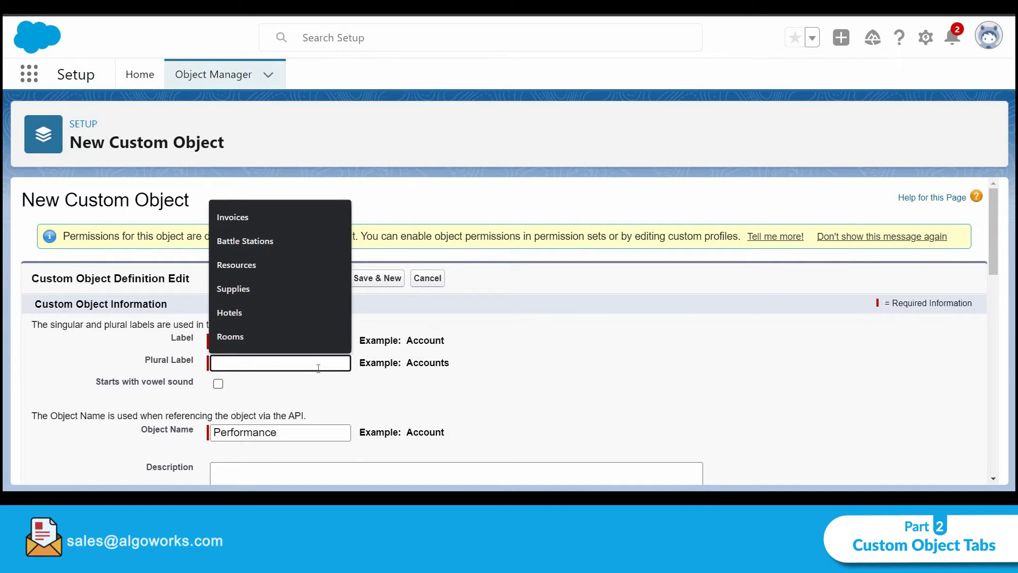
key("ctrl+v")
type("s")
scroll(449, 389, "down", 5)
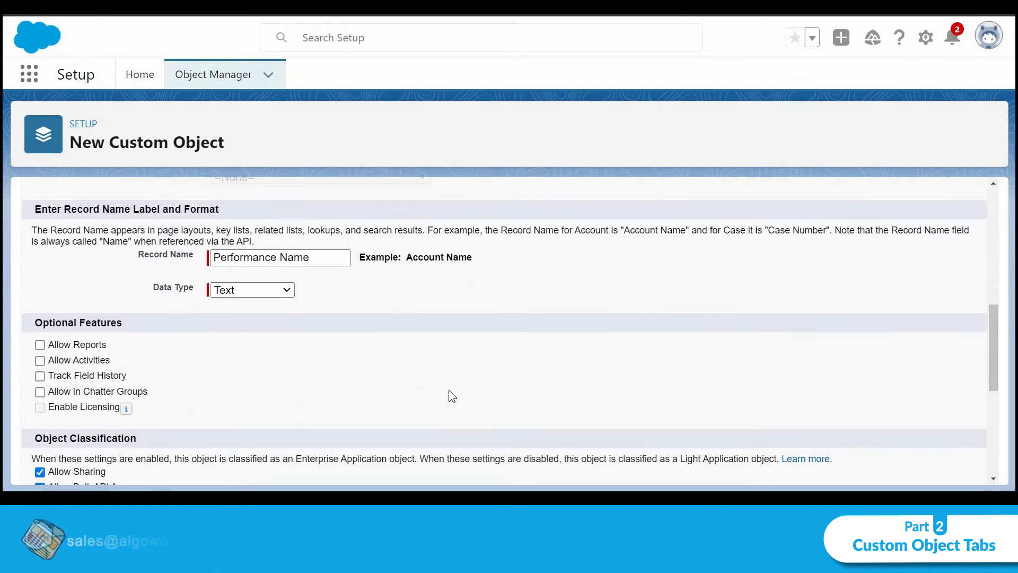
Save the new Performance custom object as Deployed, leaving the option to launch the New Custom Tab Wizard off
scroll(449, 390, "down", 1)
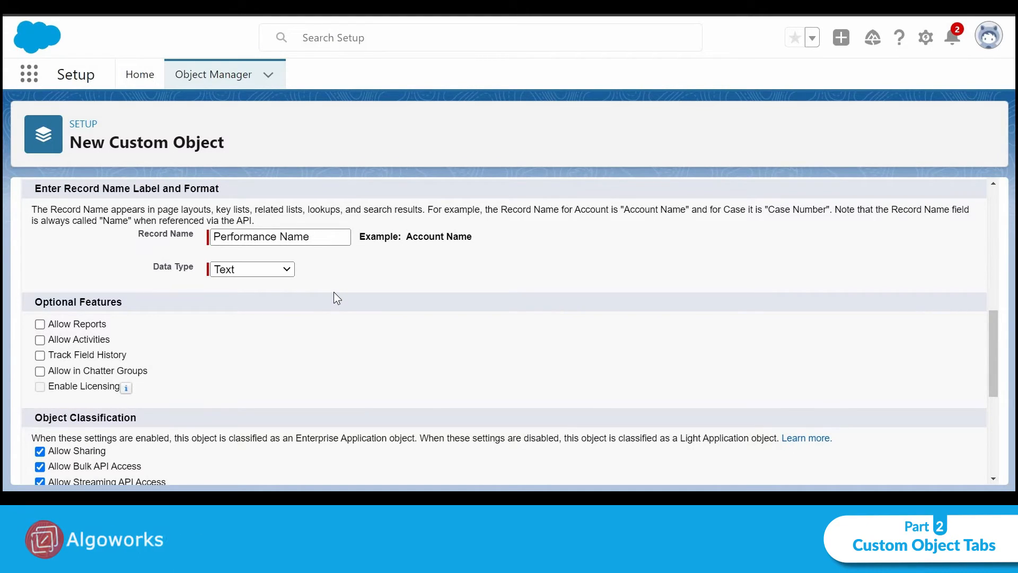
scroll(335, 293, "down", 5)
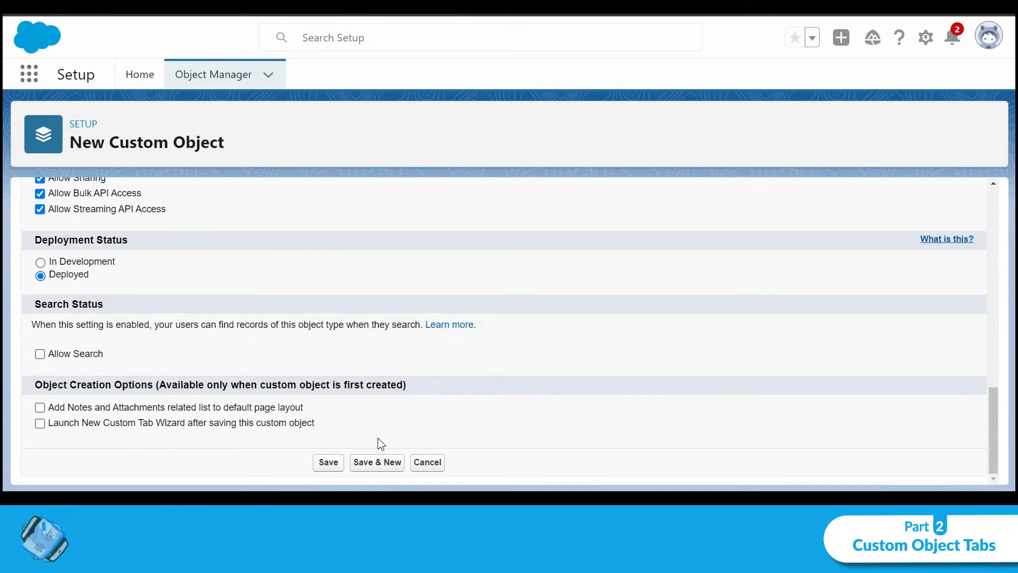
left_click(328, 462)
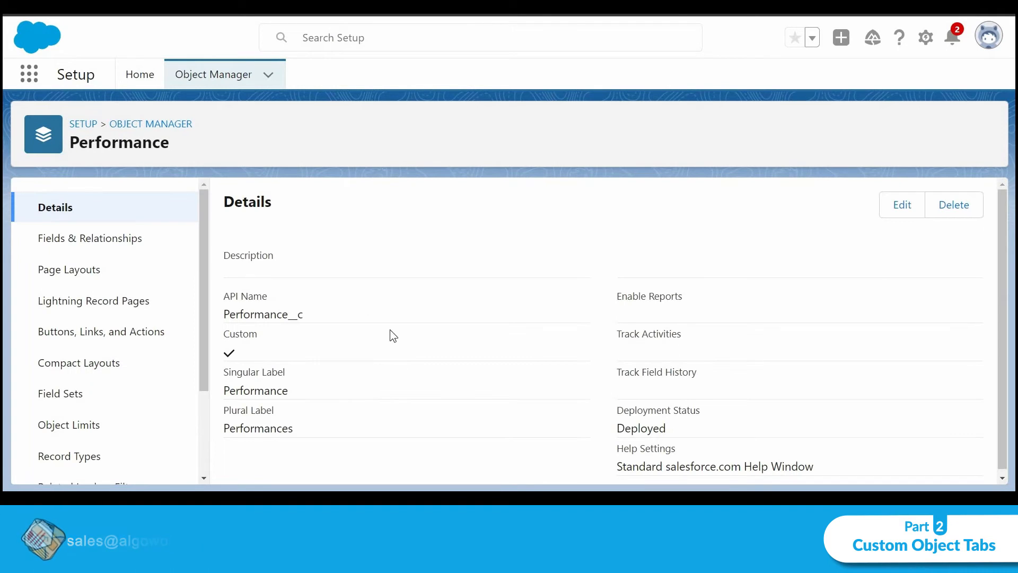
Search the App Launcher for "perfor" and close it
left_click(30, 74)
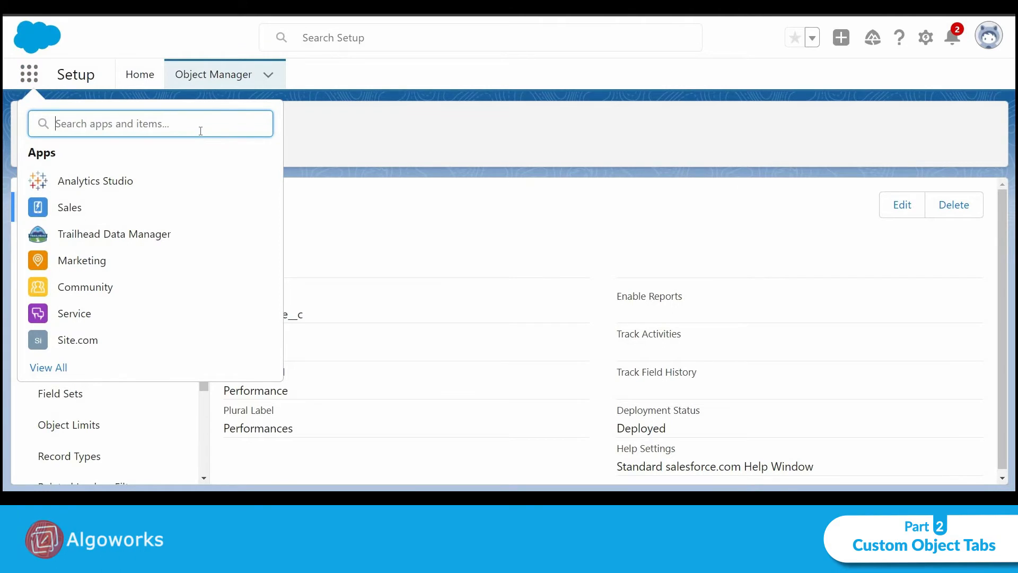
type("perfor")
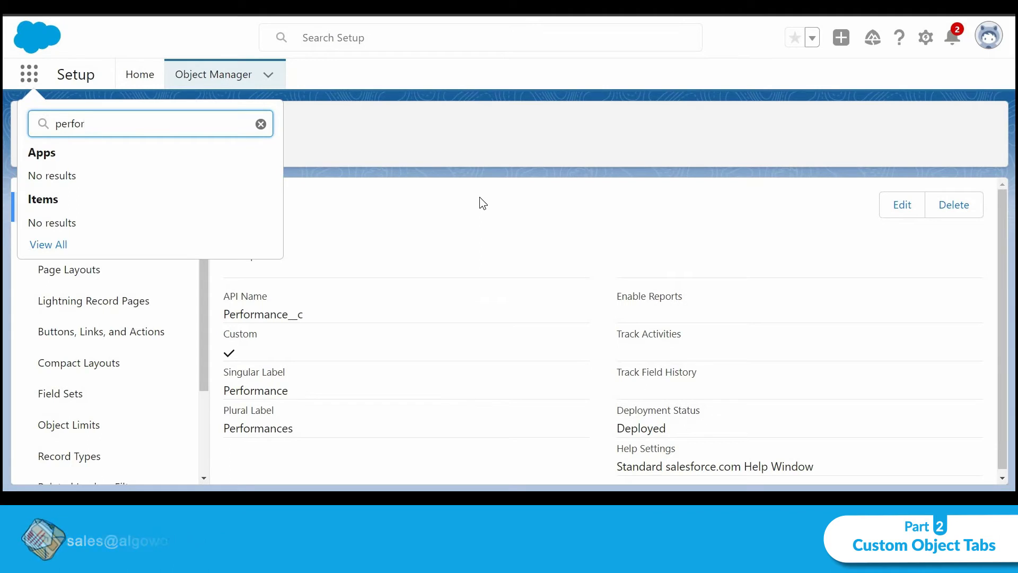
key("Escape")
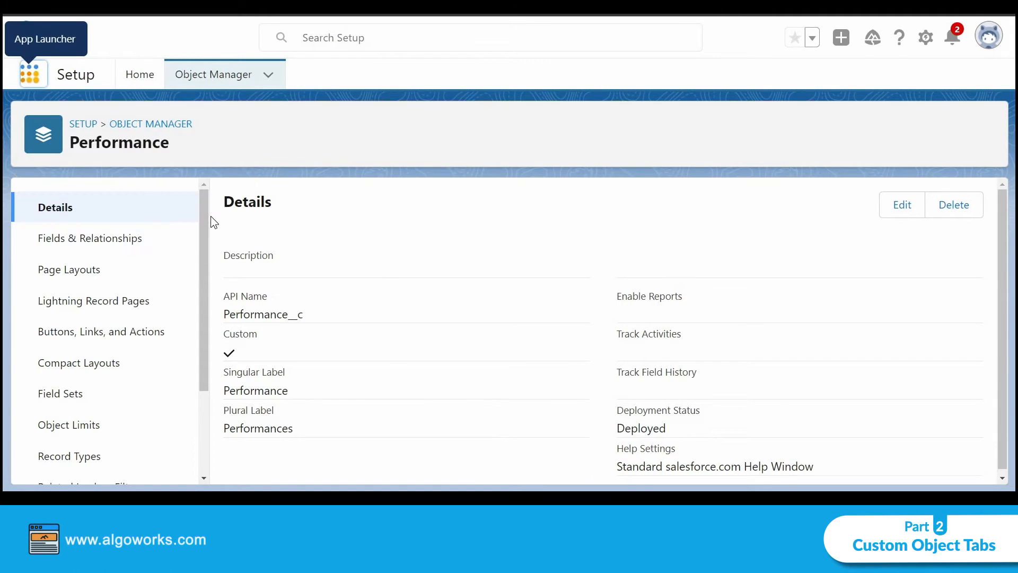
Review the Performance object's edit form down to its last options, leaving it without saving
scroll(297, 210, "down", 1)
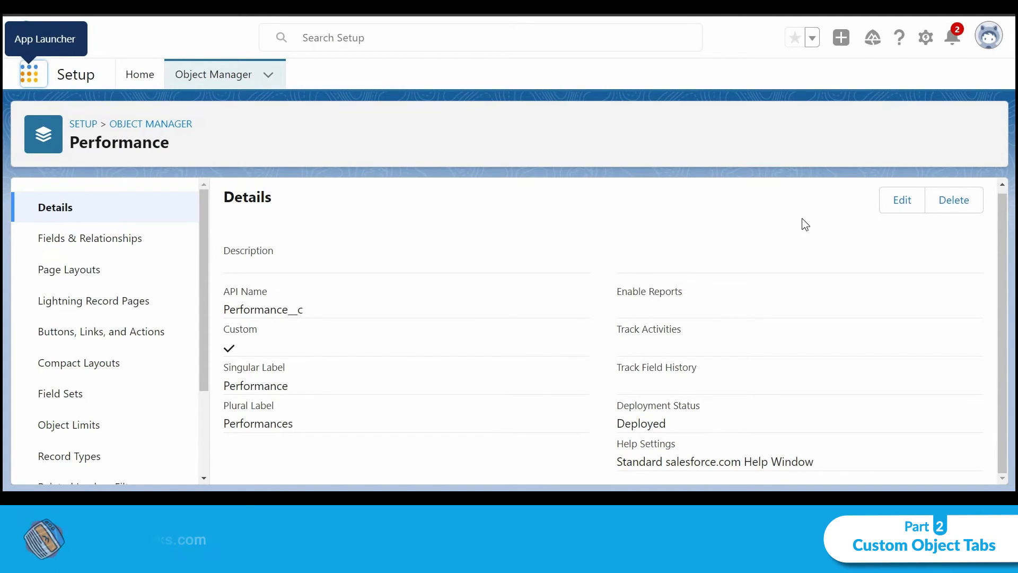
left_click(901, 202)
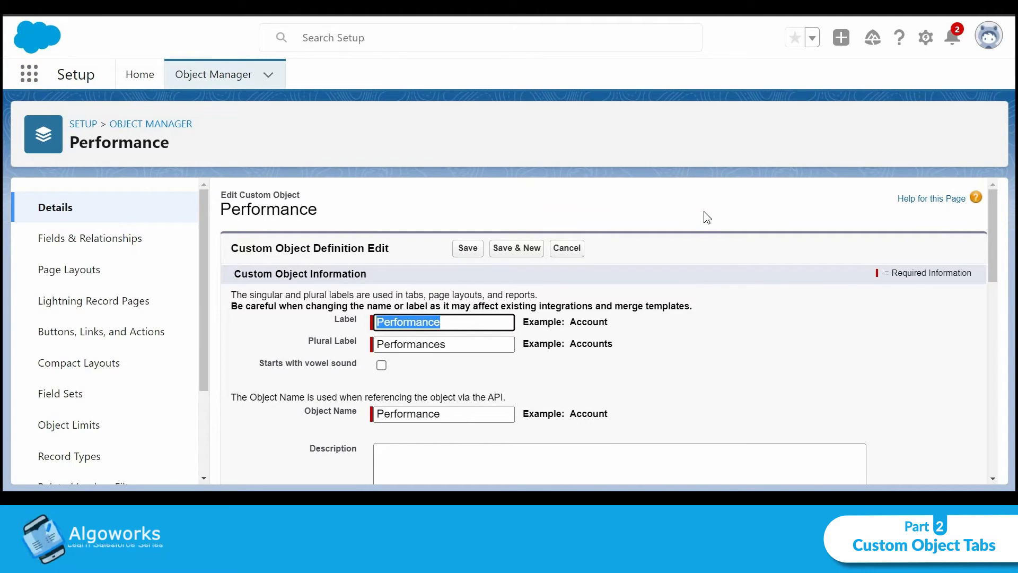
scroll(381, 384, "down", 15)
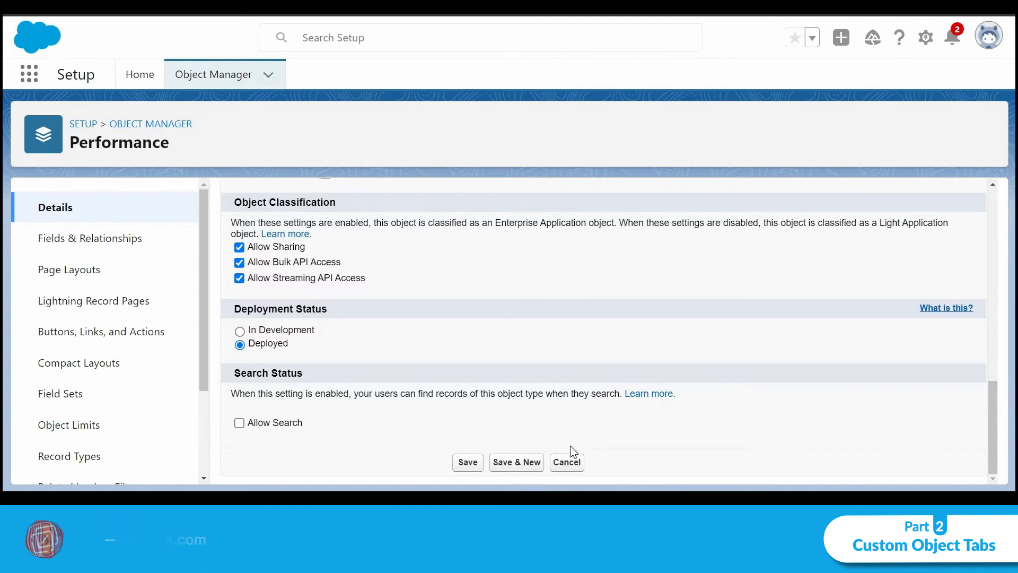
left_click(567, 463)
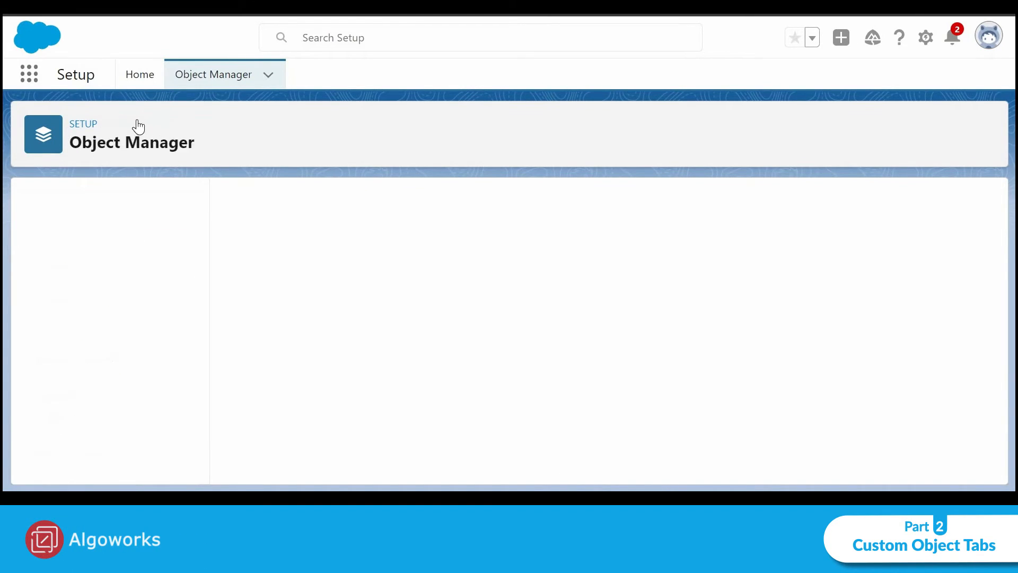
Go to Setup Home, find "tabs" and open the Tabs page to the Custom Object Tabs list
left_click(126, 69)
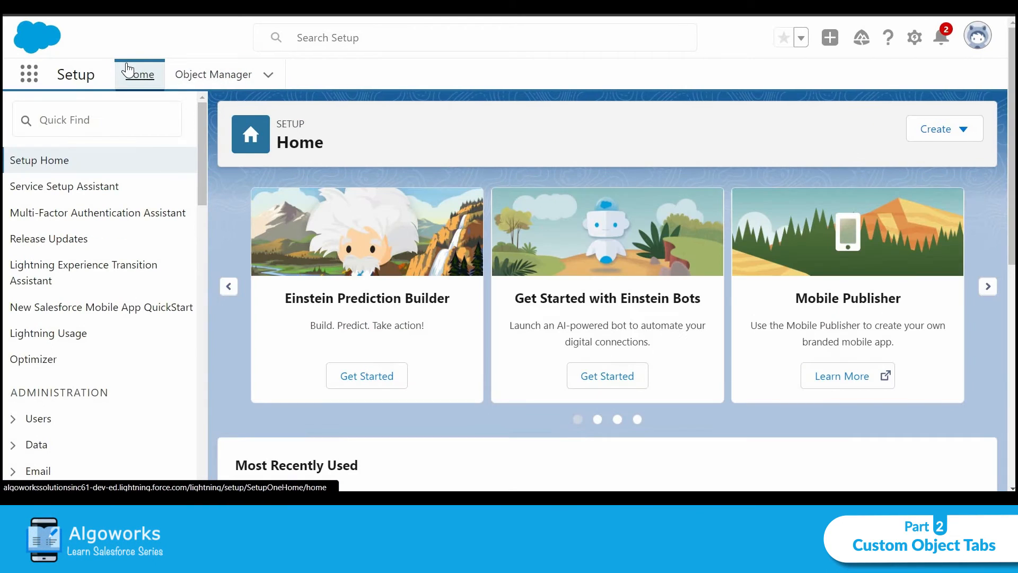
left_click(142, 121)
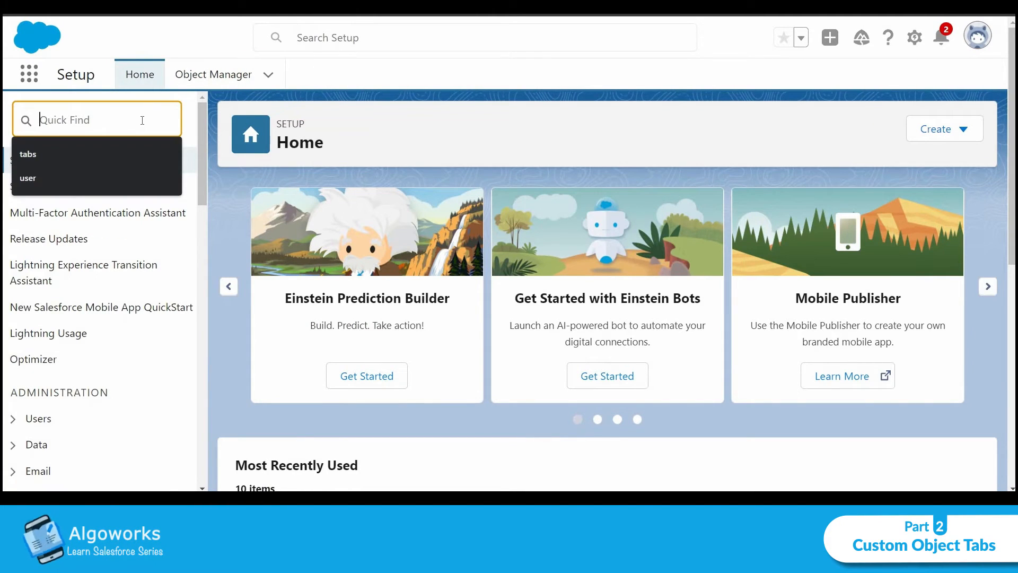
left_click(142, 151)
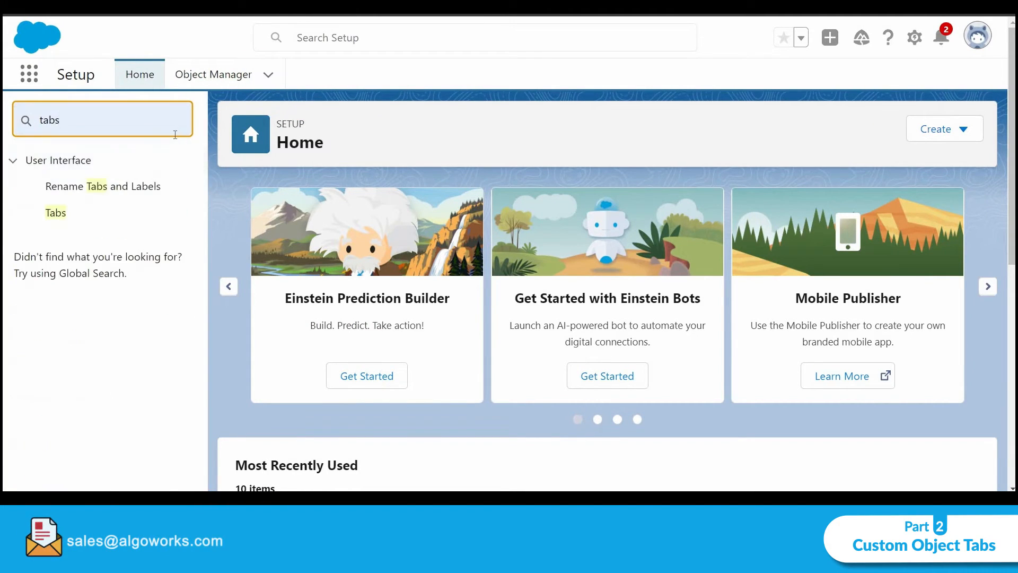
left_click(64, 212)
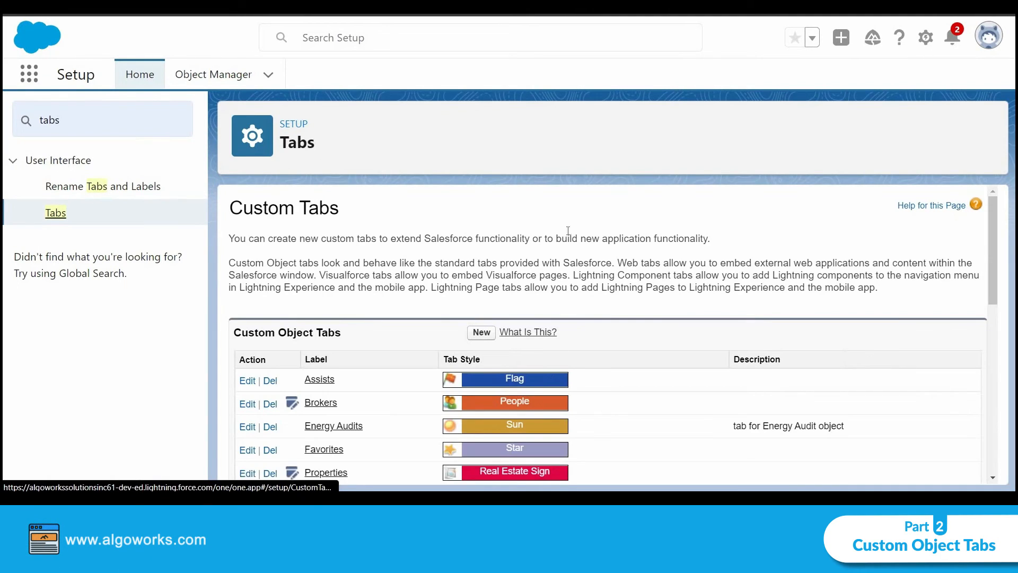
scroll(568, 230, "down", 2)
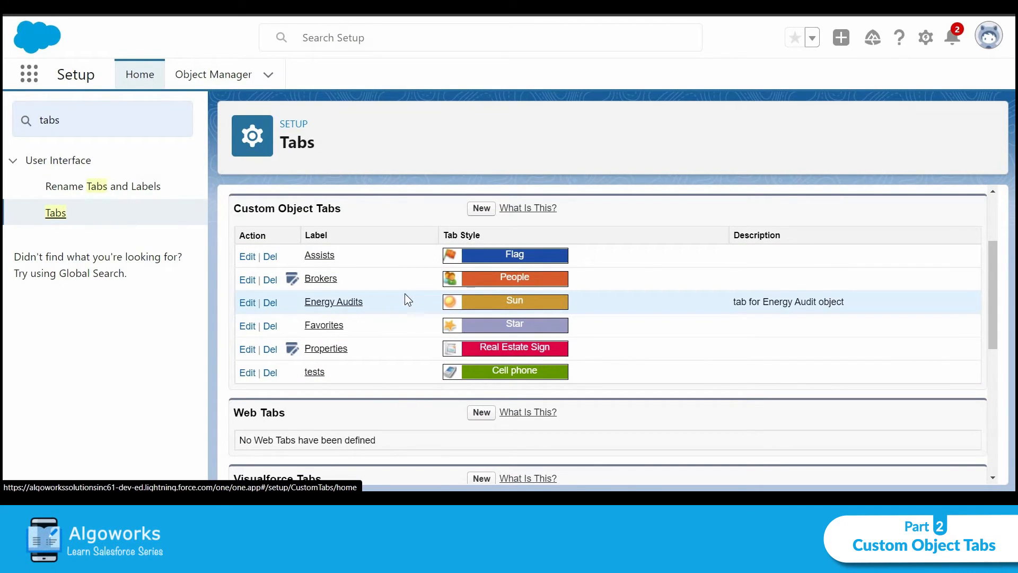
Start a new custom object tab for the Performance object and choose the Bridge tab style
left_click(481, 209)
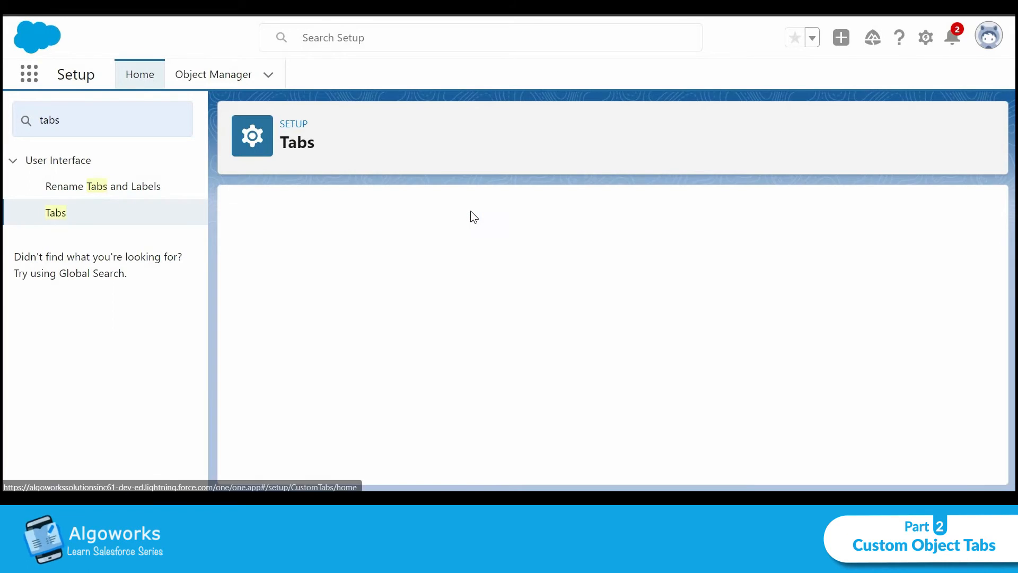
left_click(465, 345)
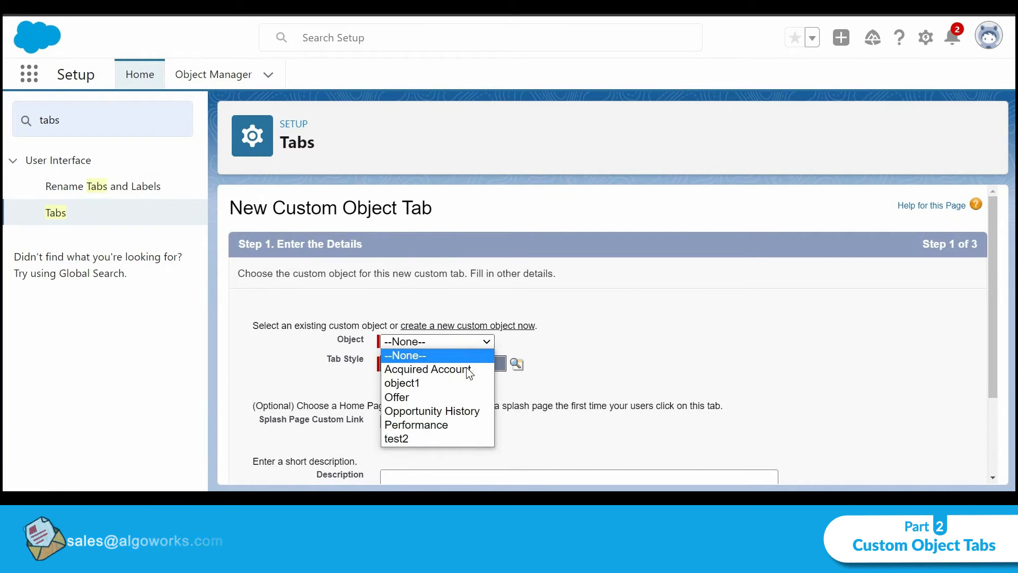
left_click(461, 425)
left_click(501, 378)
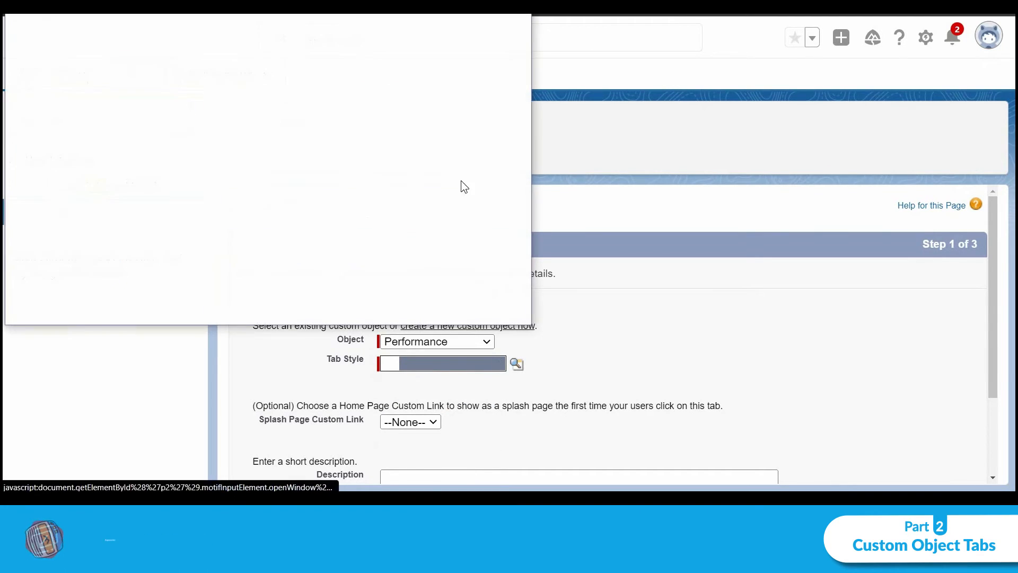
left_click(389, 114)
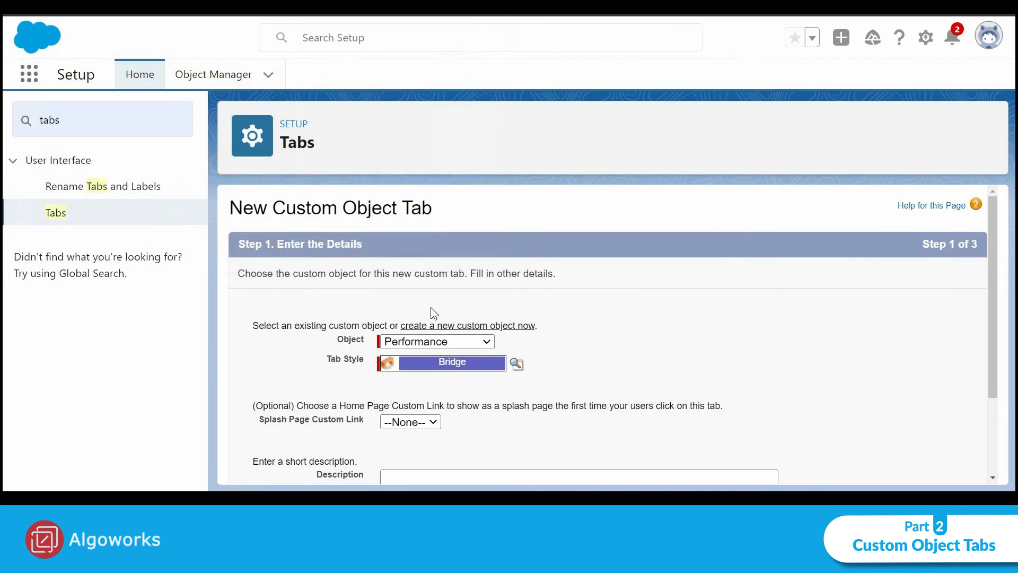
Accept the default profile visibility and app assignments for the Performance tab and save it
scroll(552, 317, "down", 3)
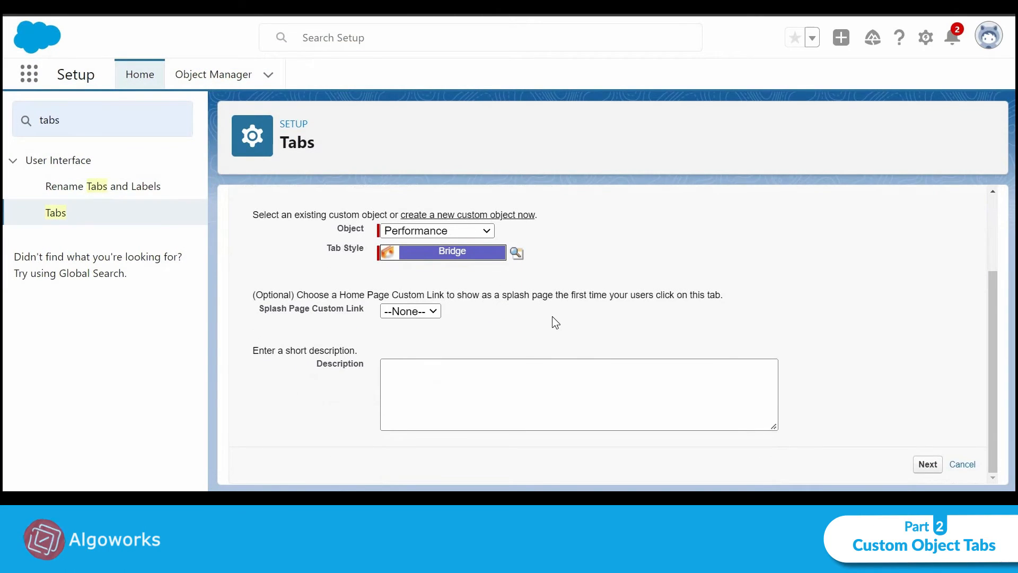
left_click(926, 465)
scroll(905, 439, "down", 5)
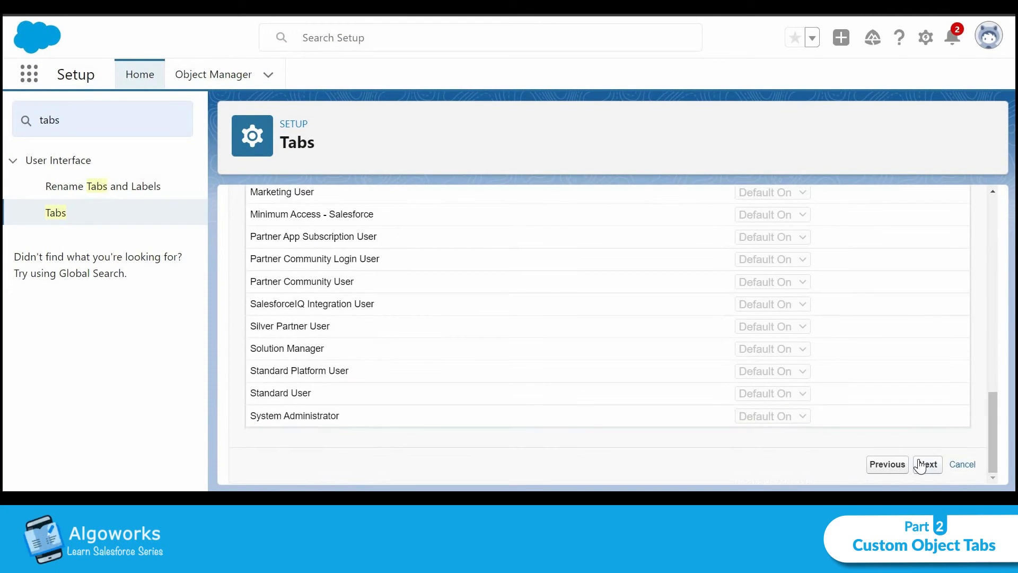
left_click(927, 464)
scroll(900, 398, "down", 5)
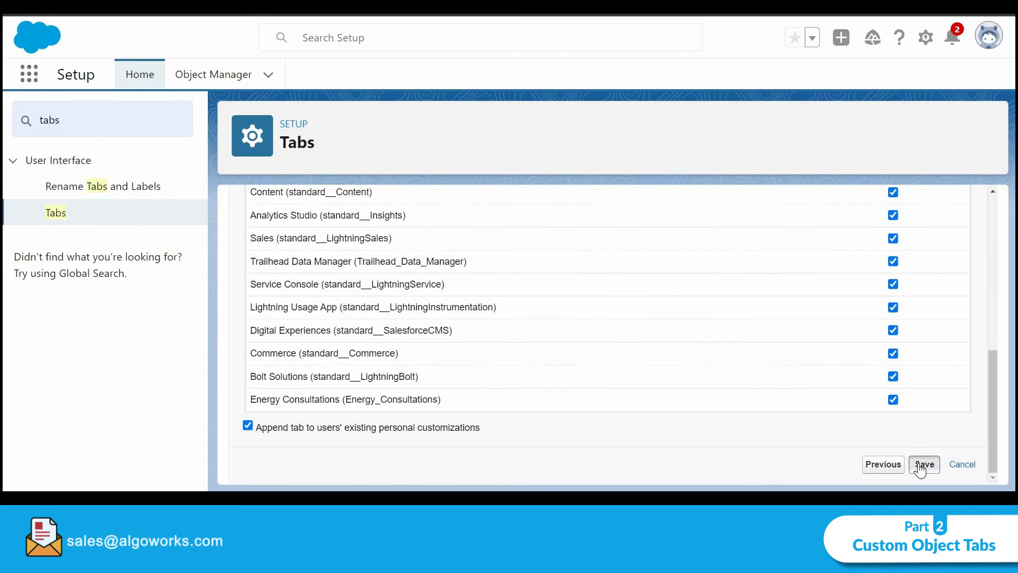
left_click(925, 465)
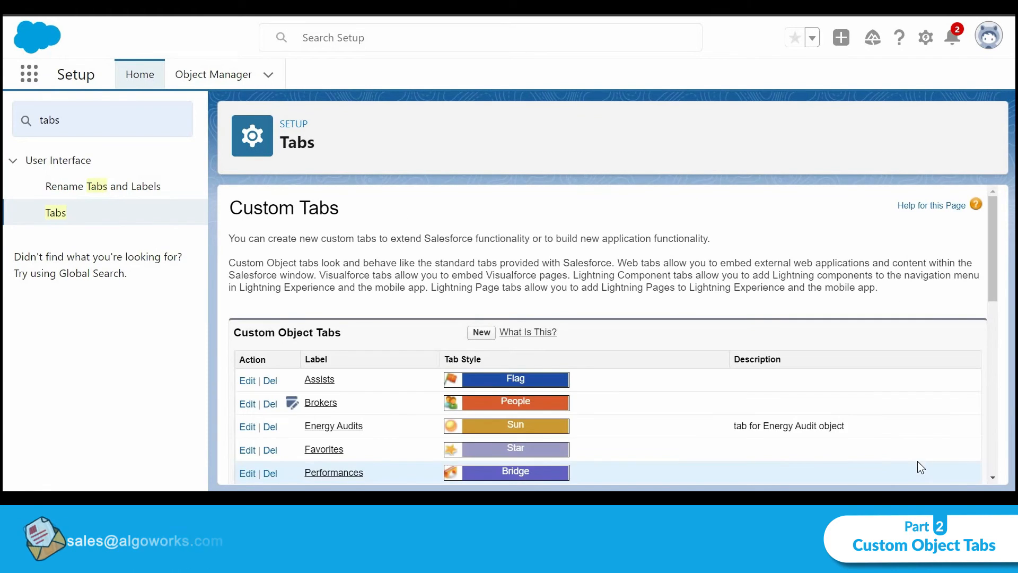
Check the Custom Object Tabs list, search the App Launcher for "perfo" and reload the Setup page
scroll(625, 253, "down", 2)
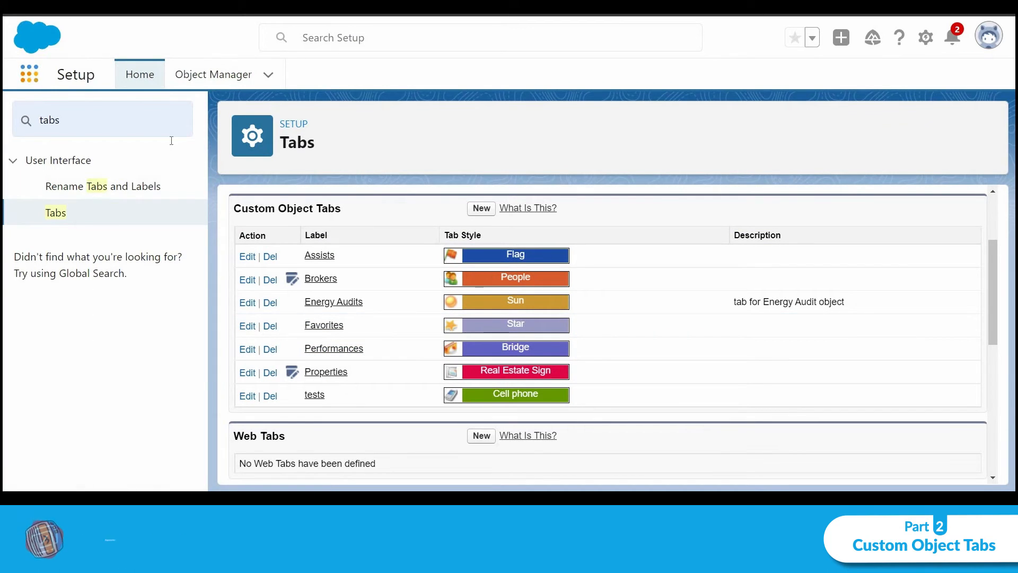
left_click(29, 73)
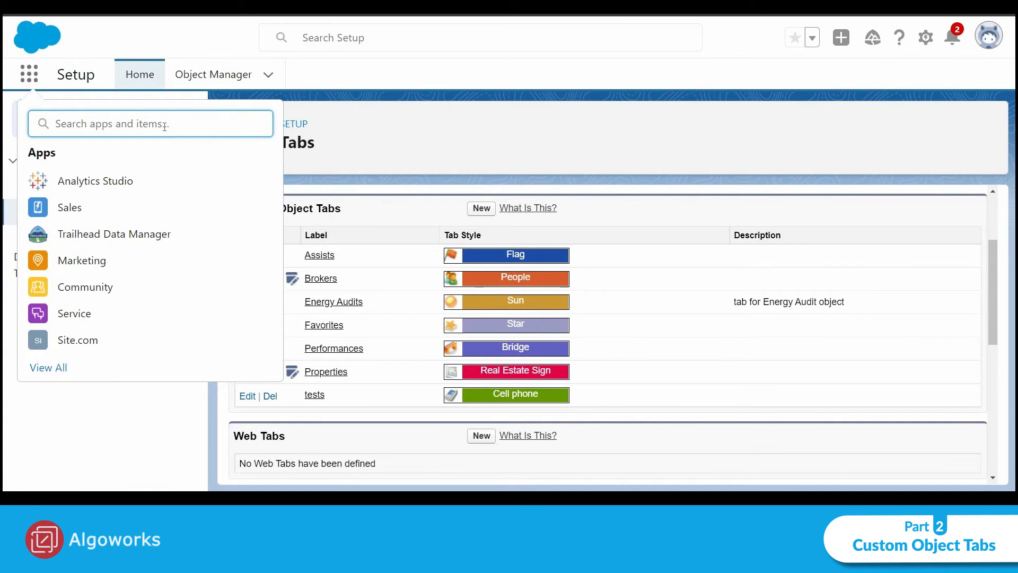
type("per")
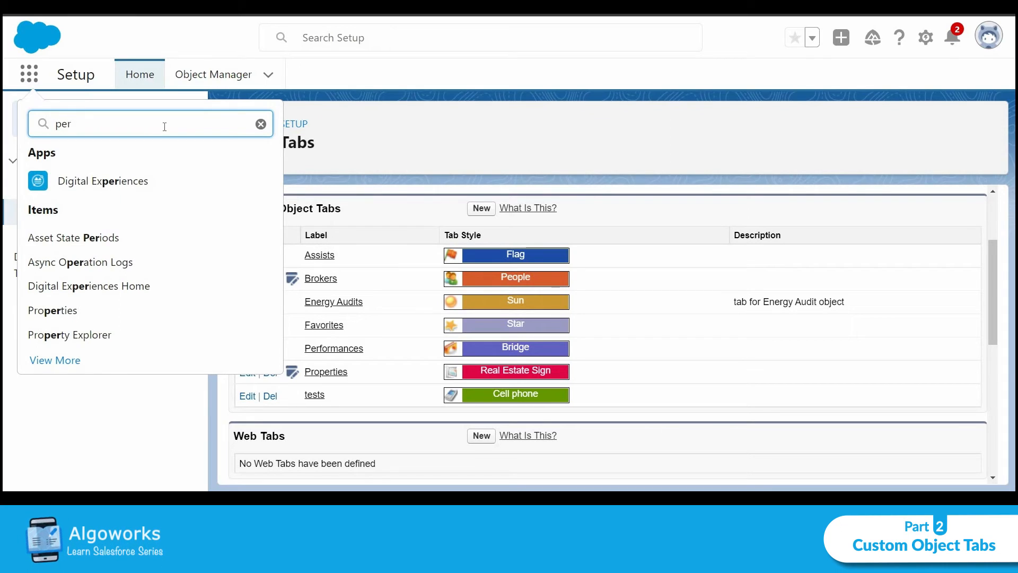
type("fo")
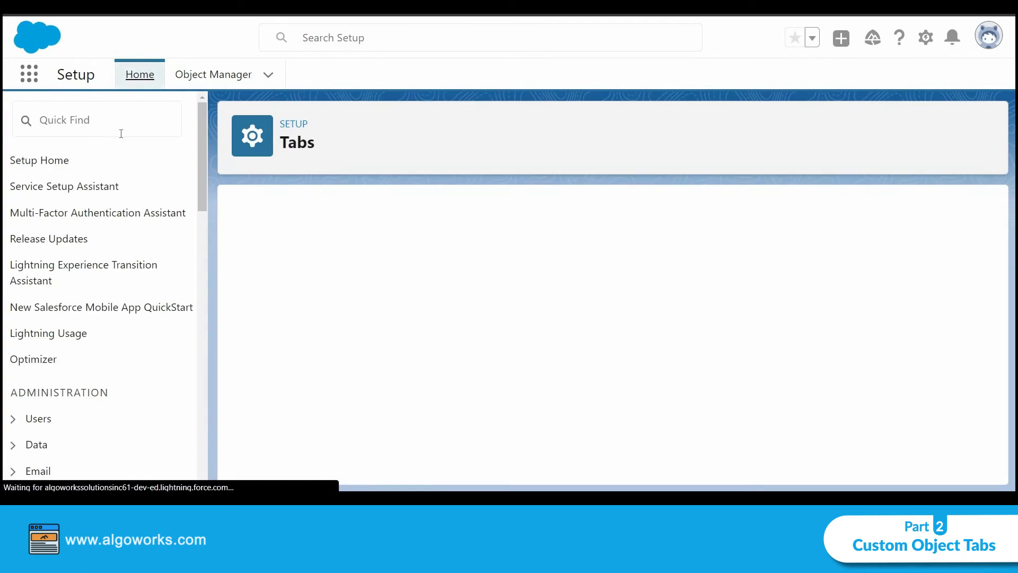
Search the App Launcher for "perfo" again and open the Performances item
left_click(29, 75)
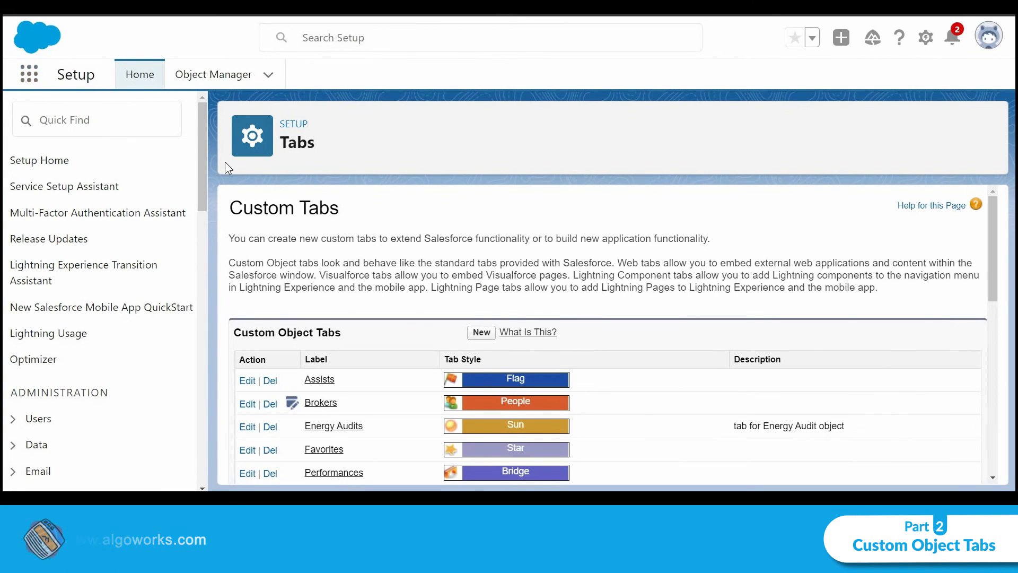
type("perfo")
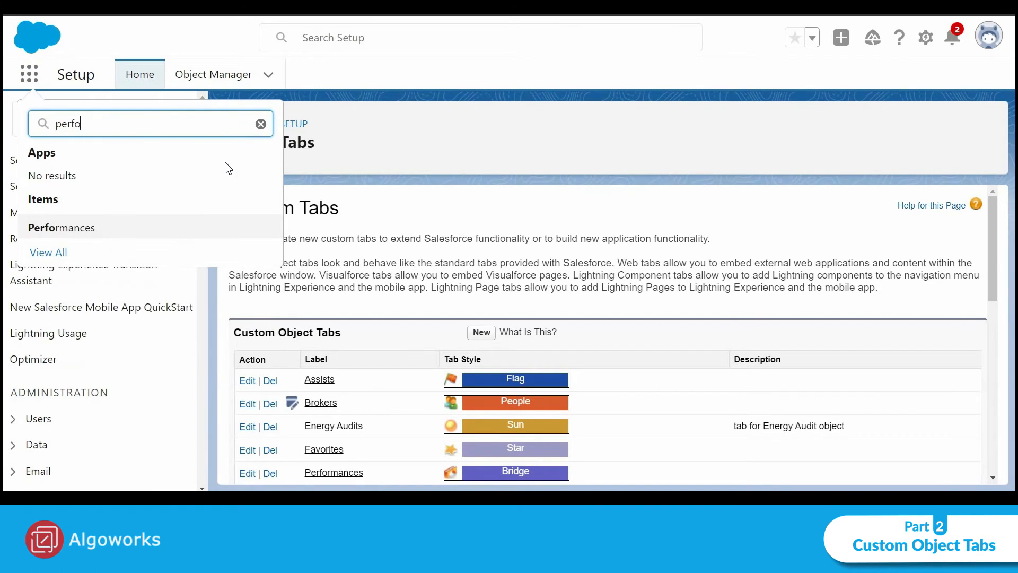
left_click(88, 227)
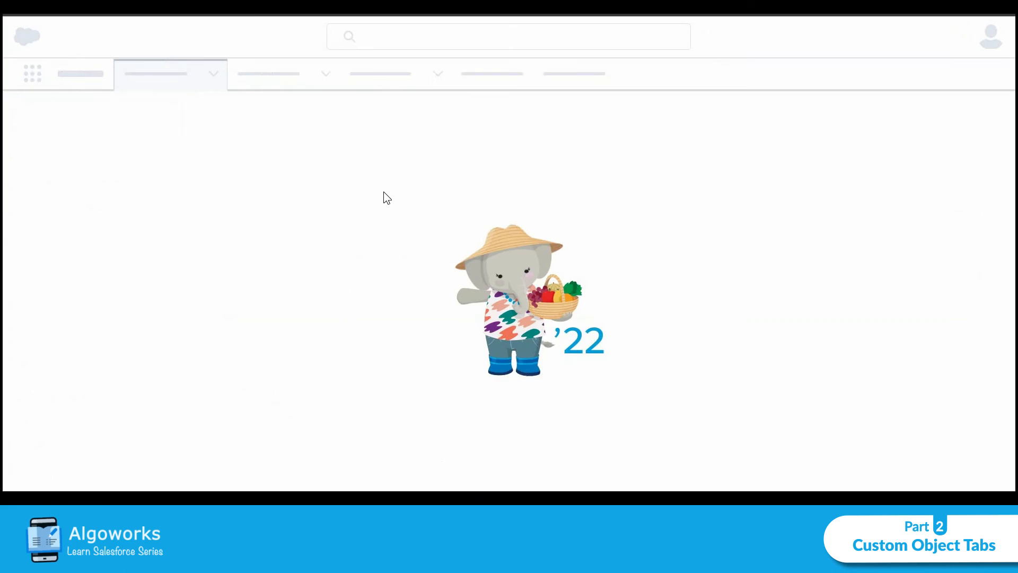